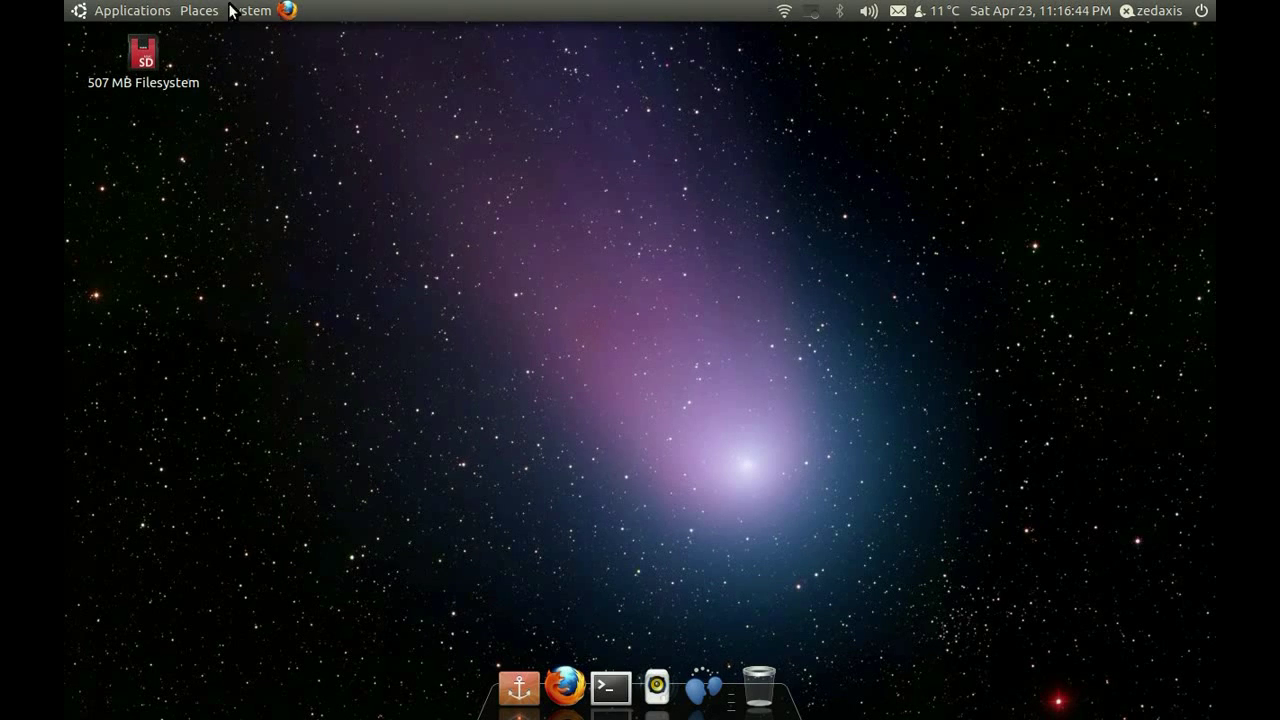
Launch Firefox Web Browser from Applications > Internet
left_click(80, 12)
mouse_move(80, 38)
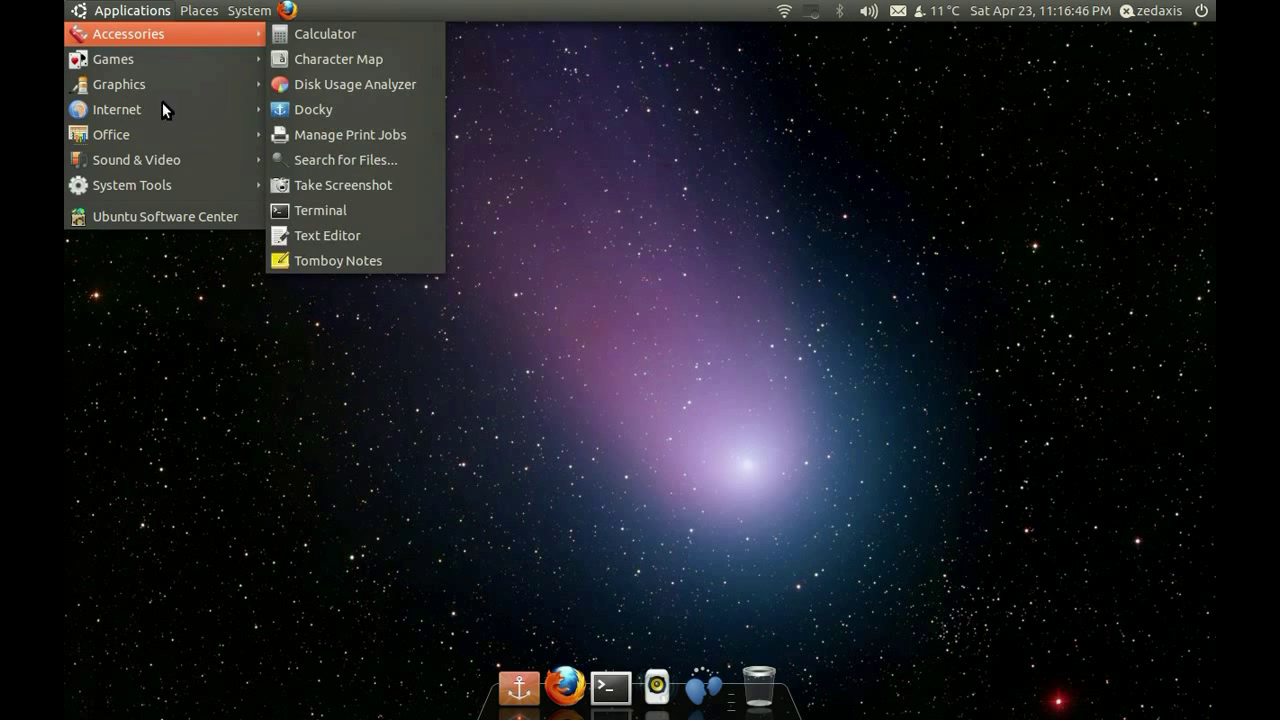
mouse_move(118, 112)
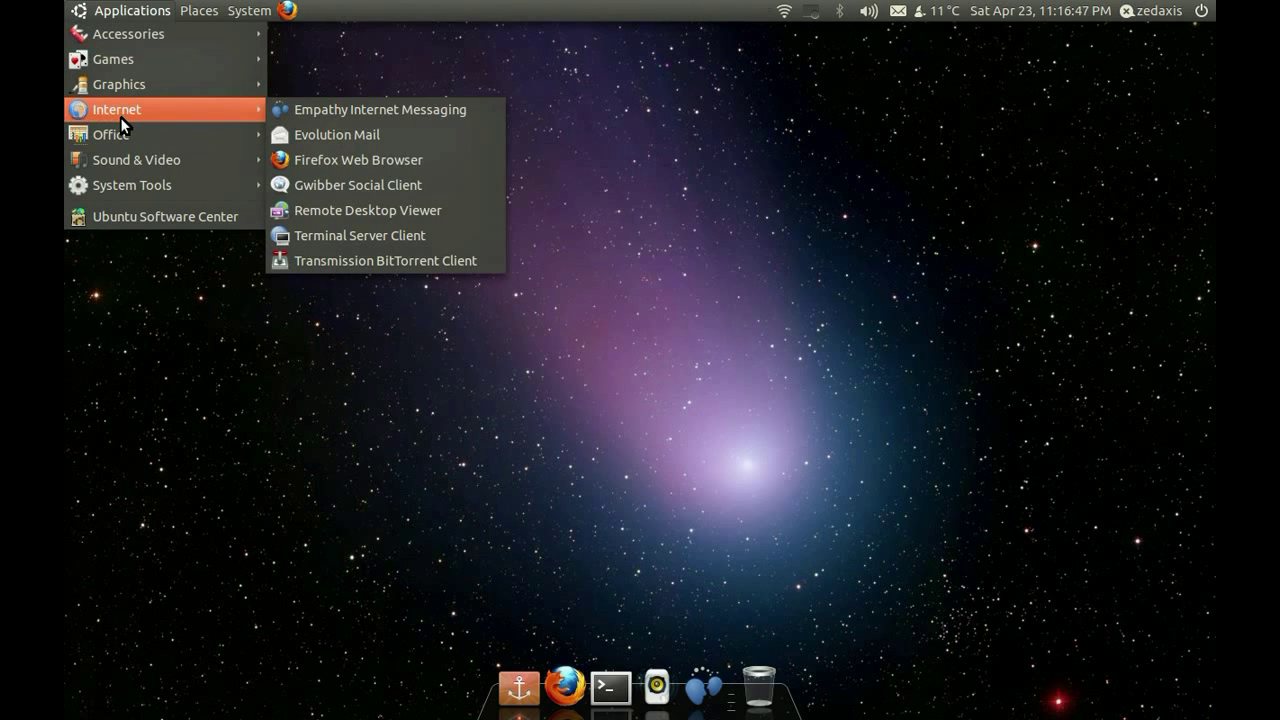
left_click(388, 163)
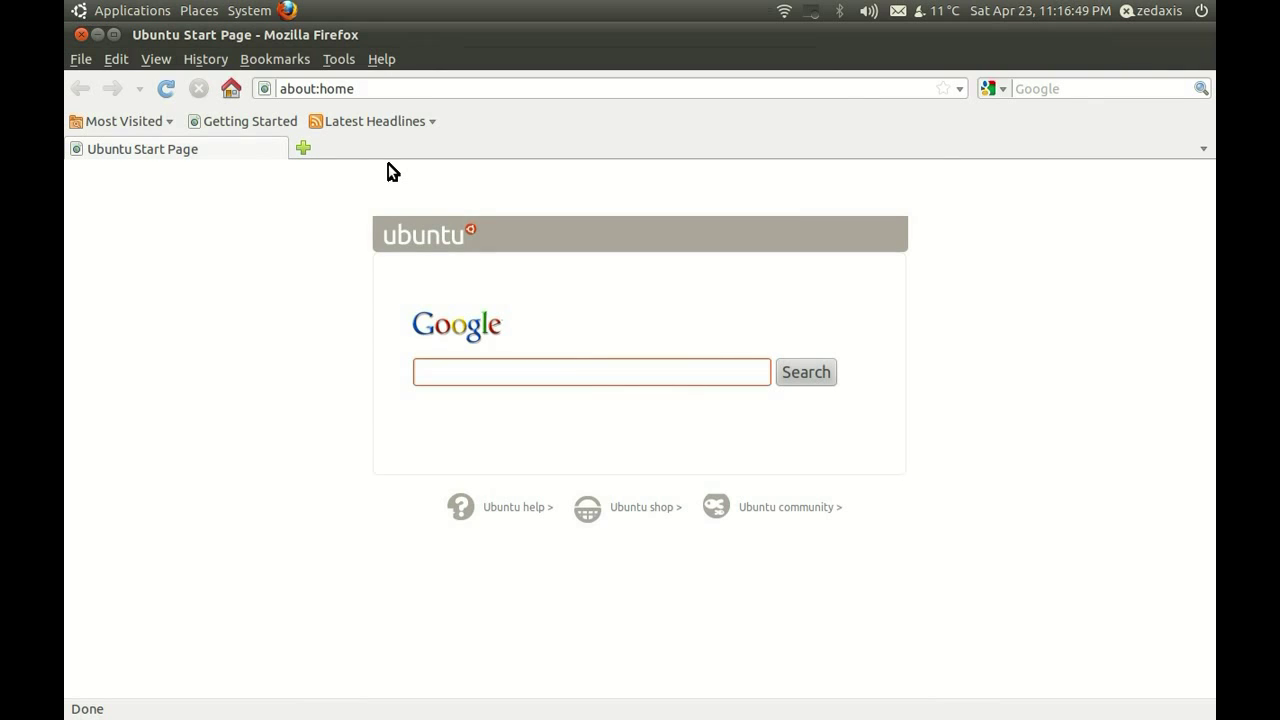
Open zedaxis.net from the address-bar history, scroll through its homepage, then close Firefox
left_click(382, 89)
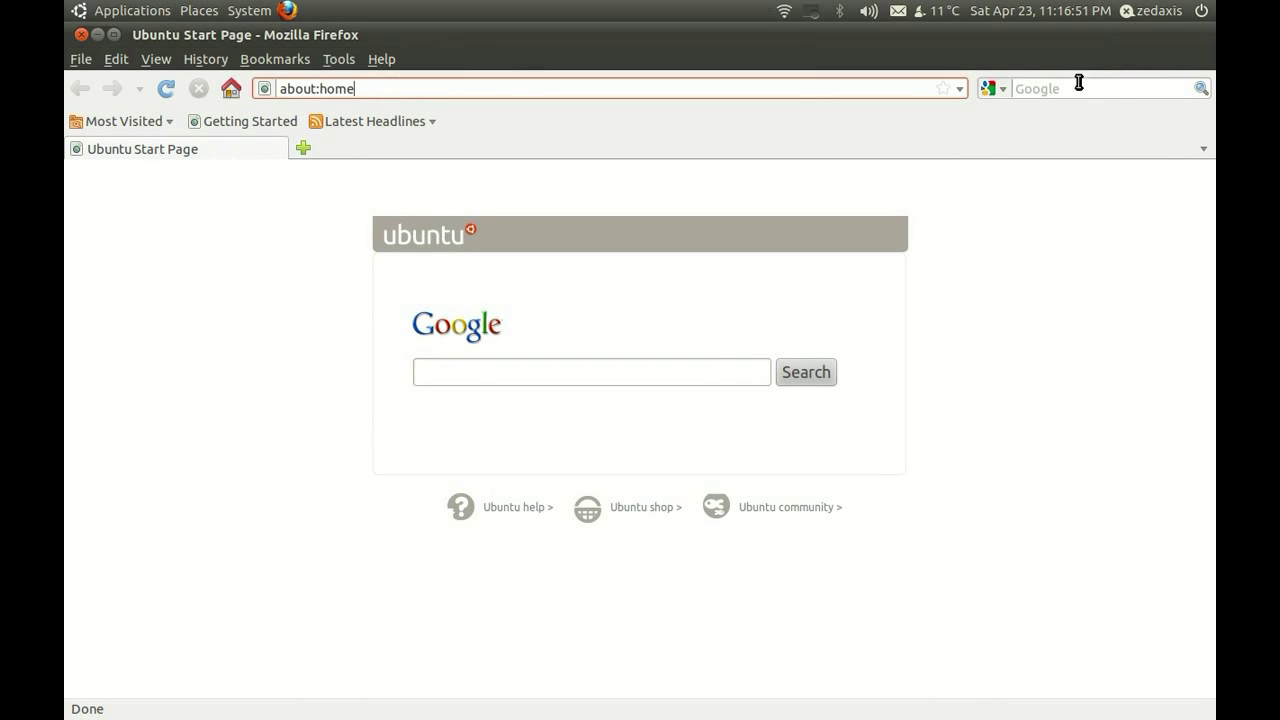
left_click(960, 88)
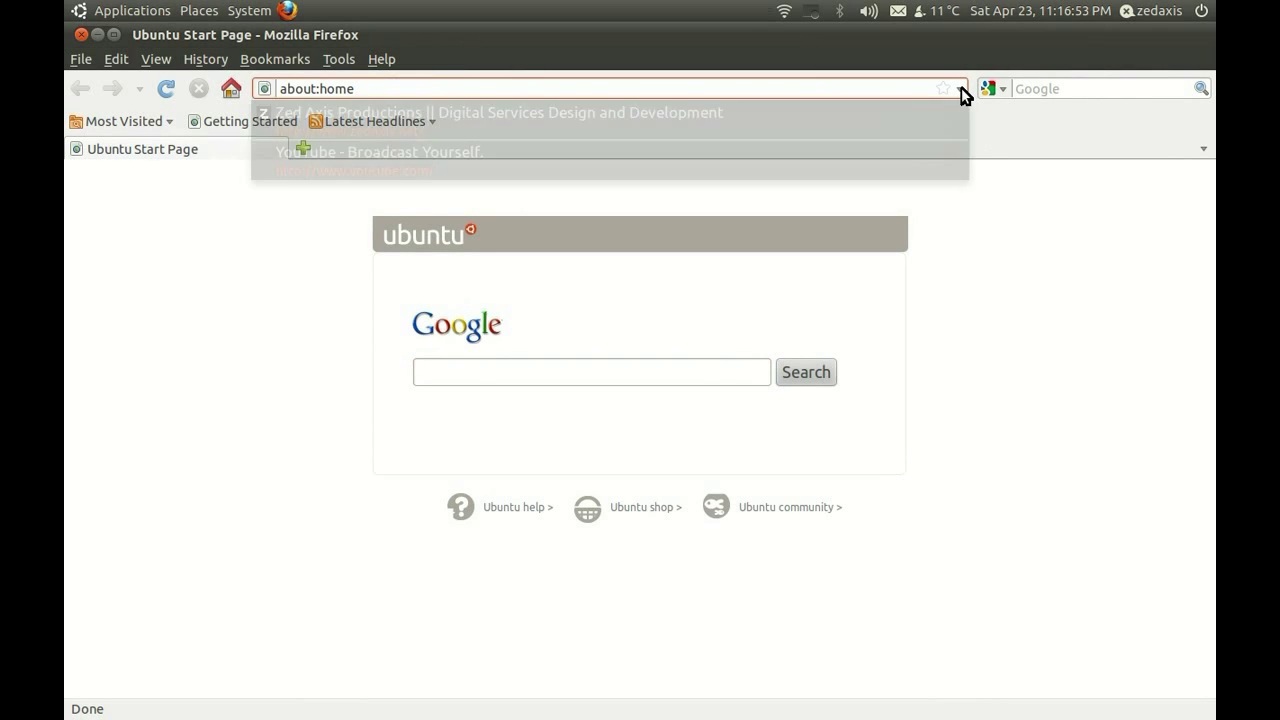
left_click(676, 112)
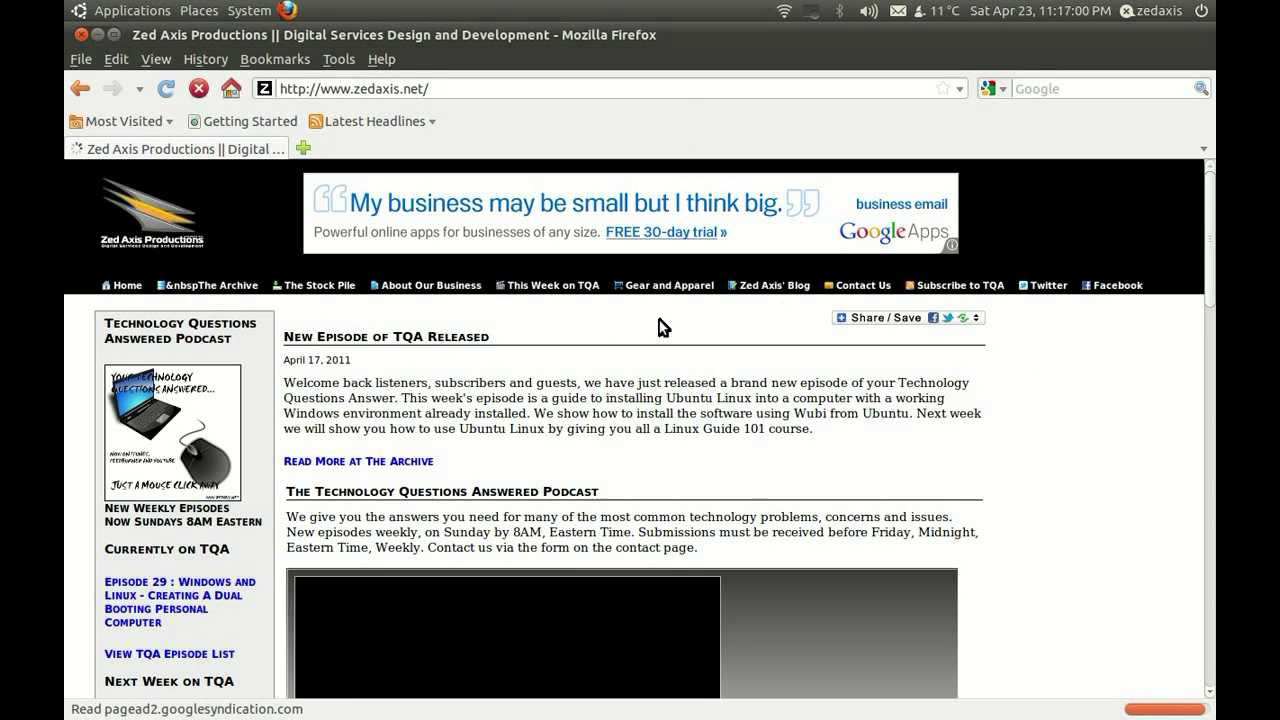
scroll(667, 328, "down", 7)
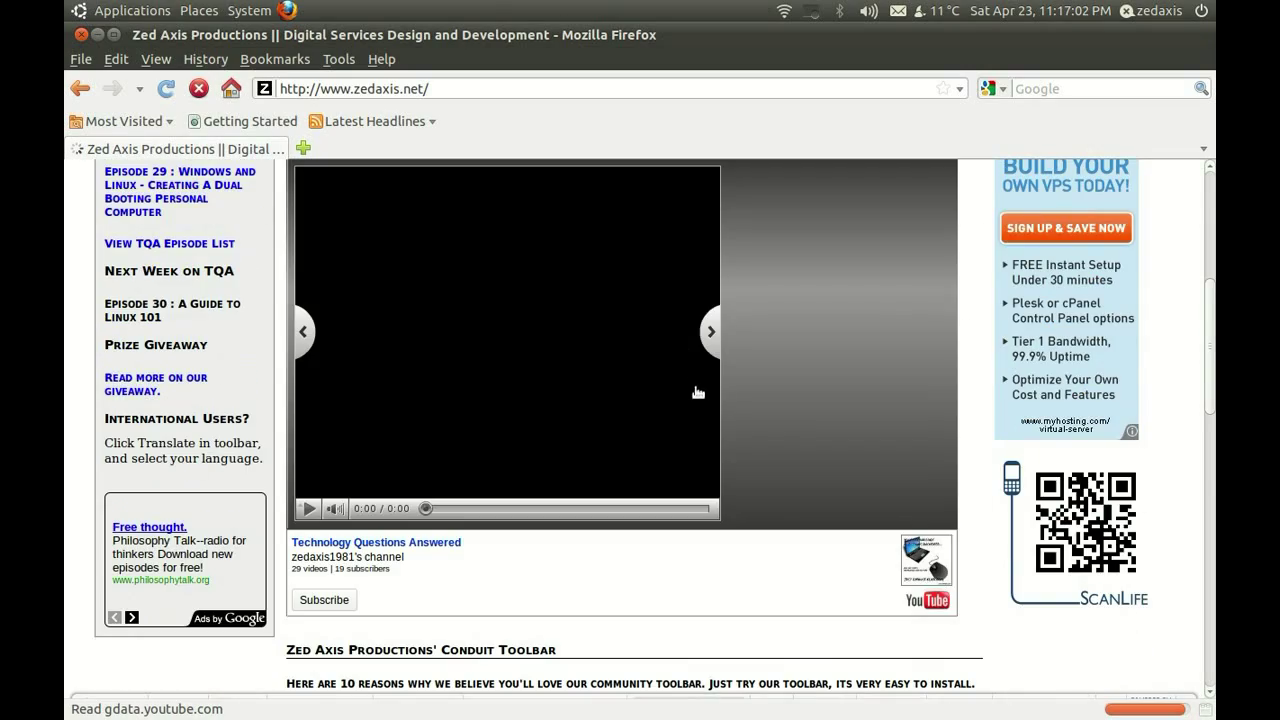
scroll(767, 487, "down", 20)
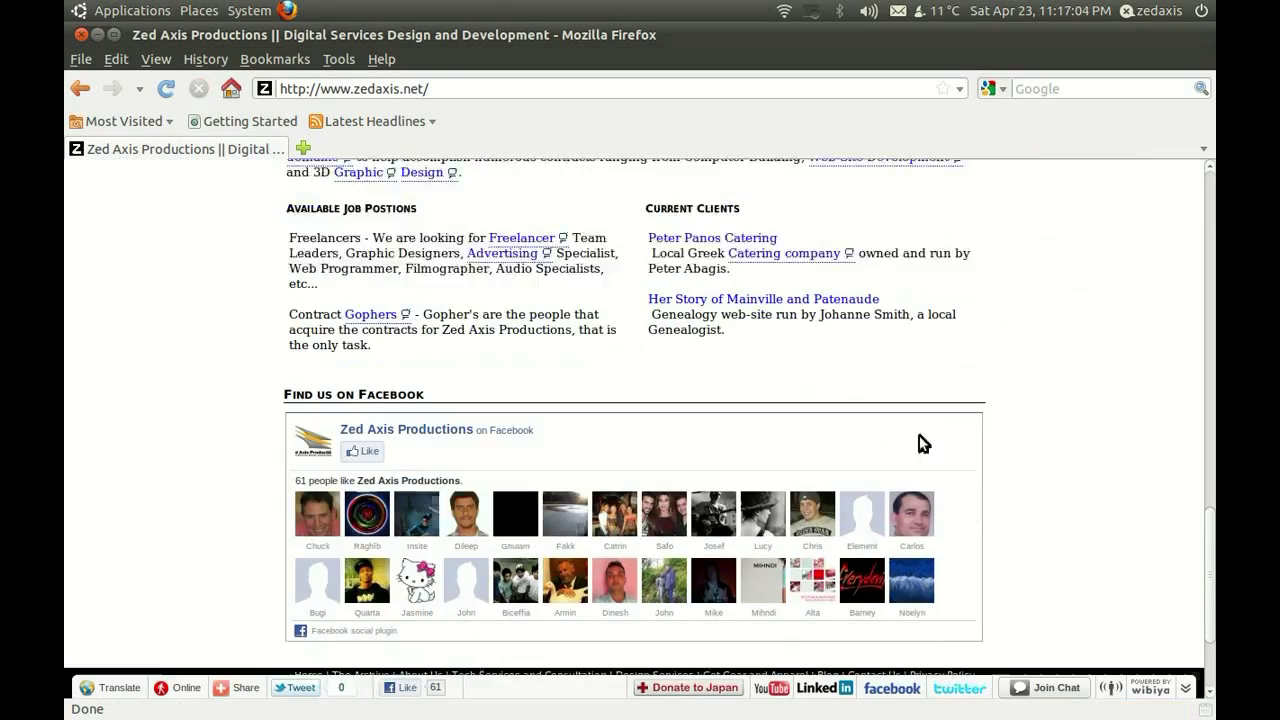
scroll(737, 391, "up", 20)
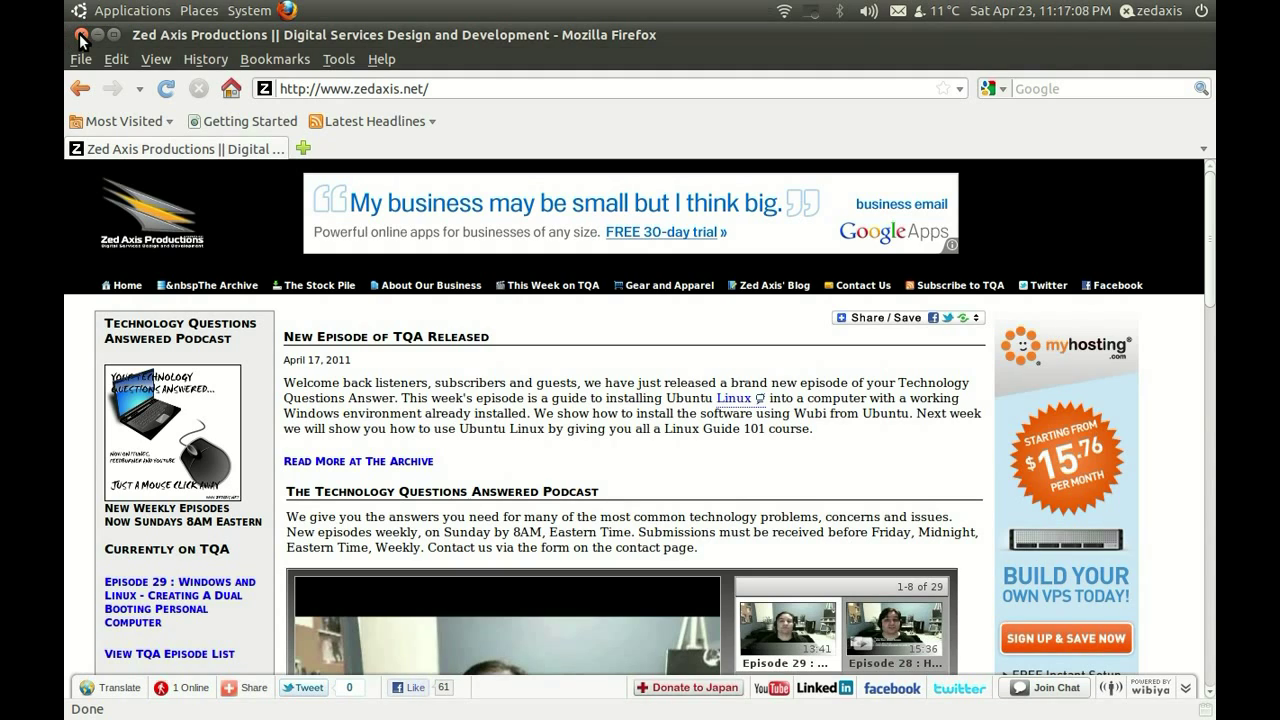
left_click(82, 35)
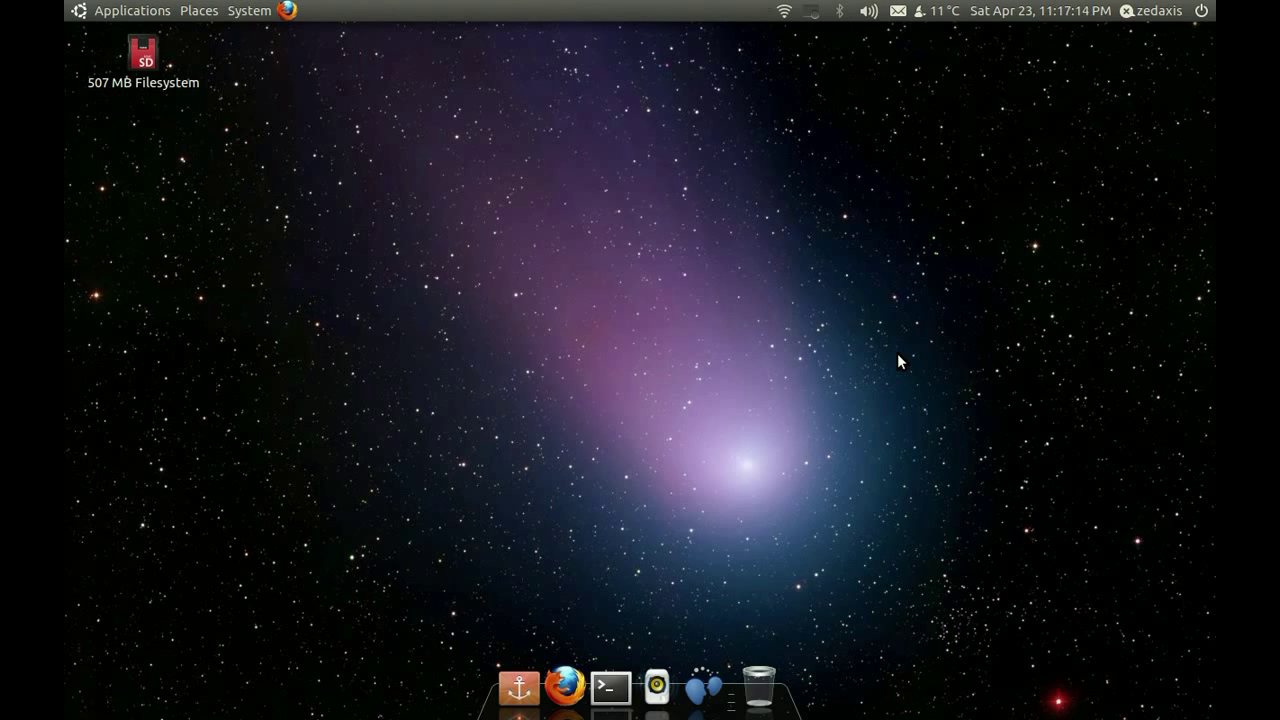
Look over the envelope indicator's chat and mail menu, then launch Evolution Mail from Applications > Internet
left_click(897, 12)
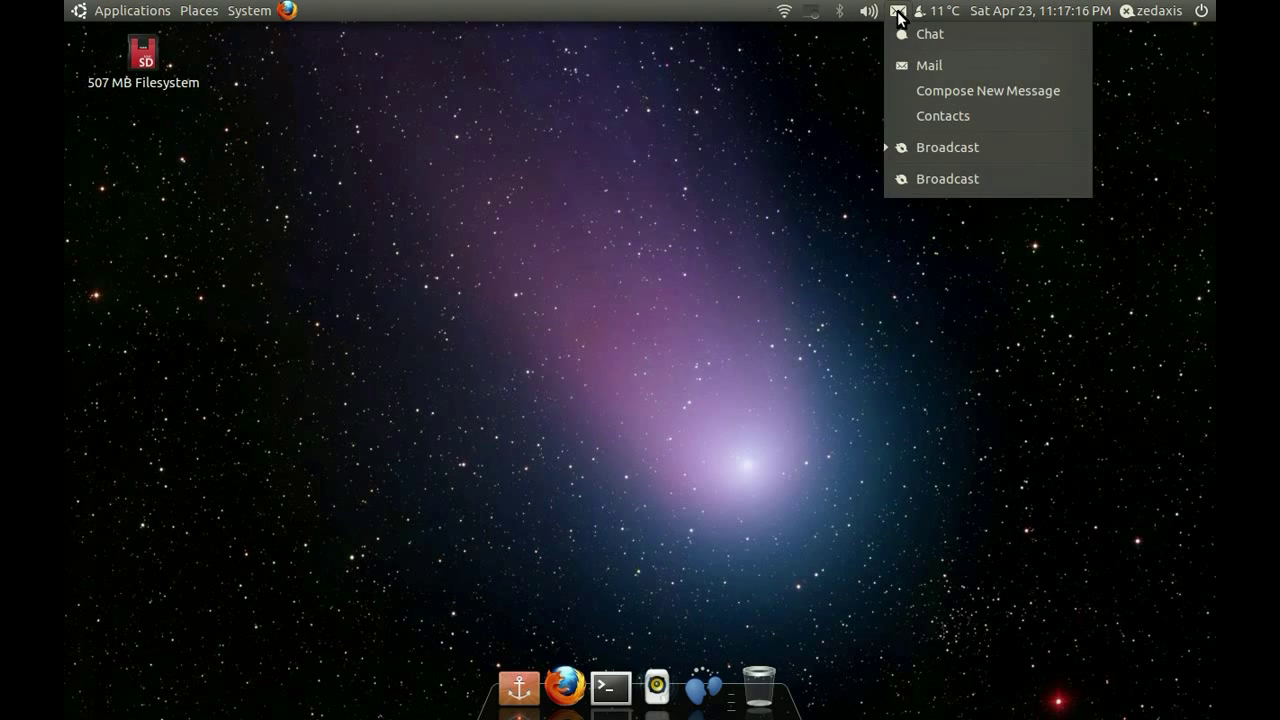
left_click(655, 12)
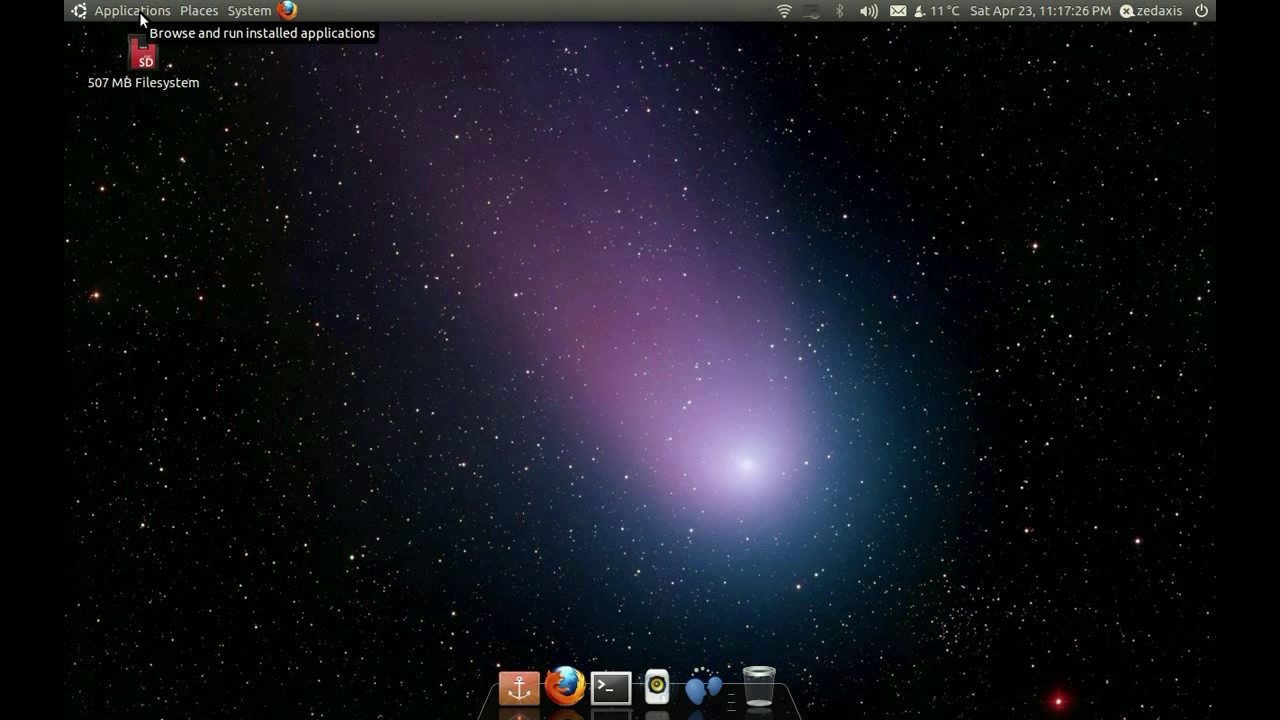
left_click(143, 19)
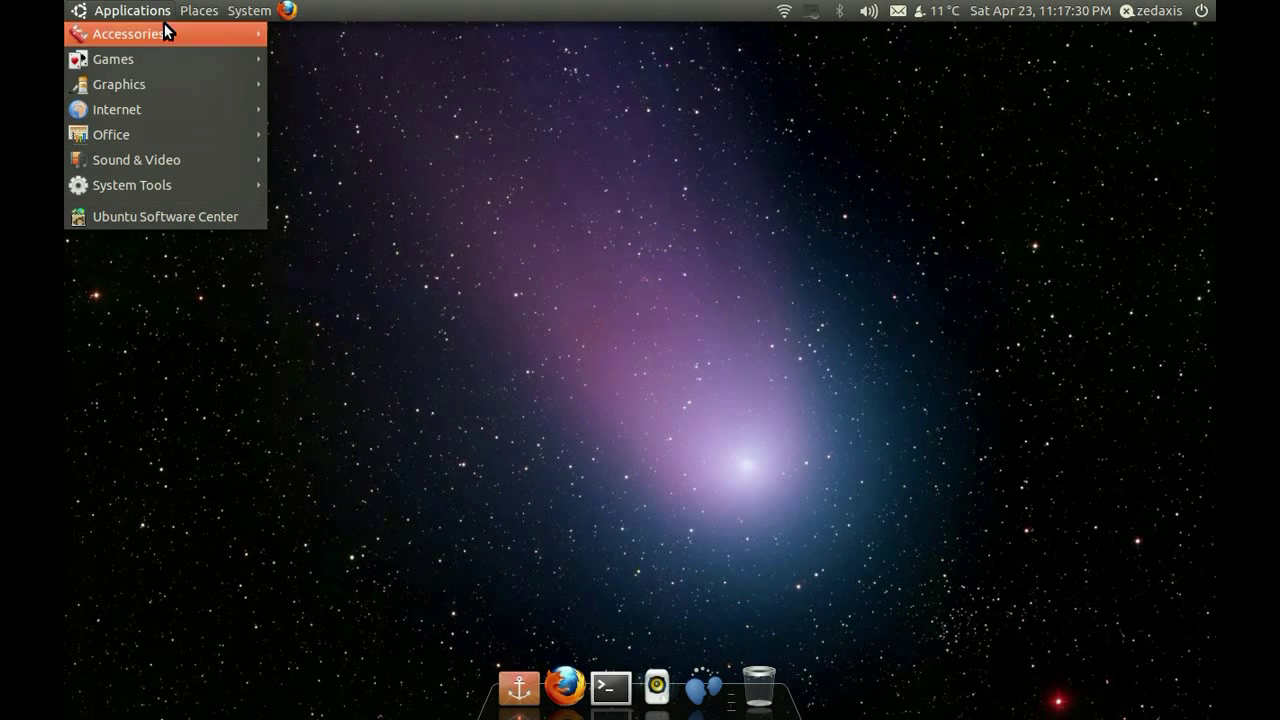
mouse_move(196, 112)
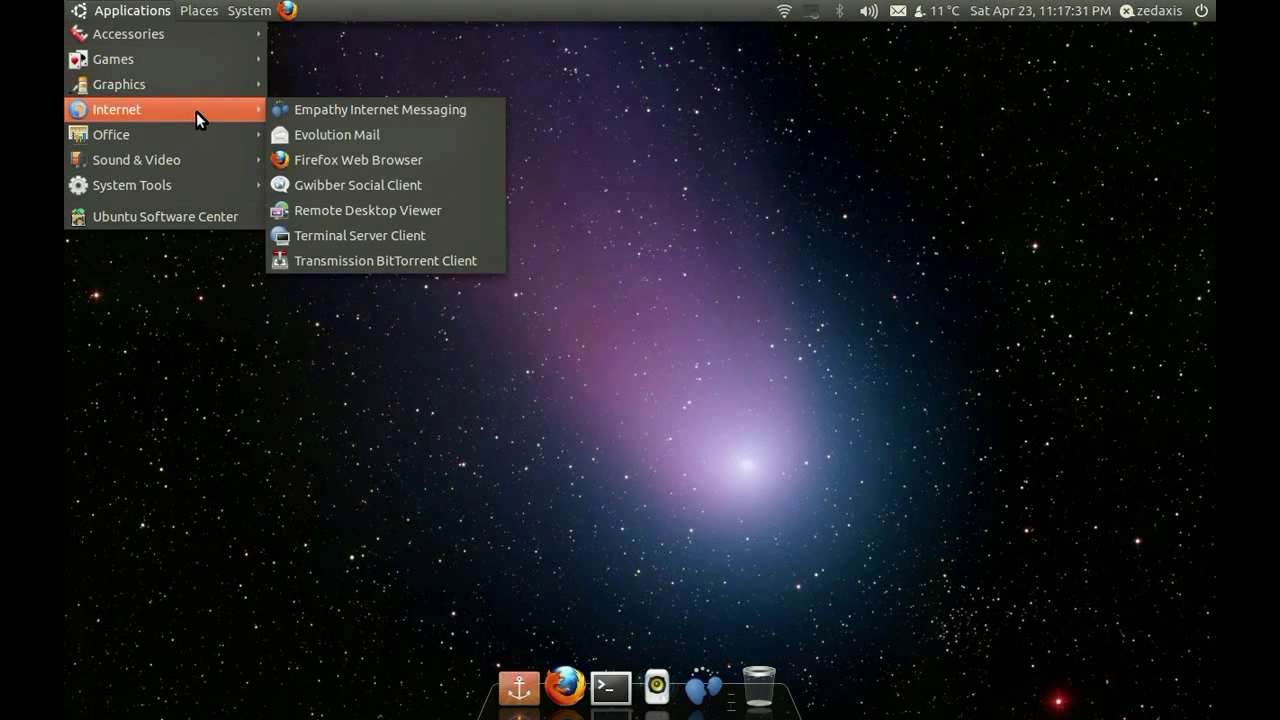
left_click(381, 137)
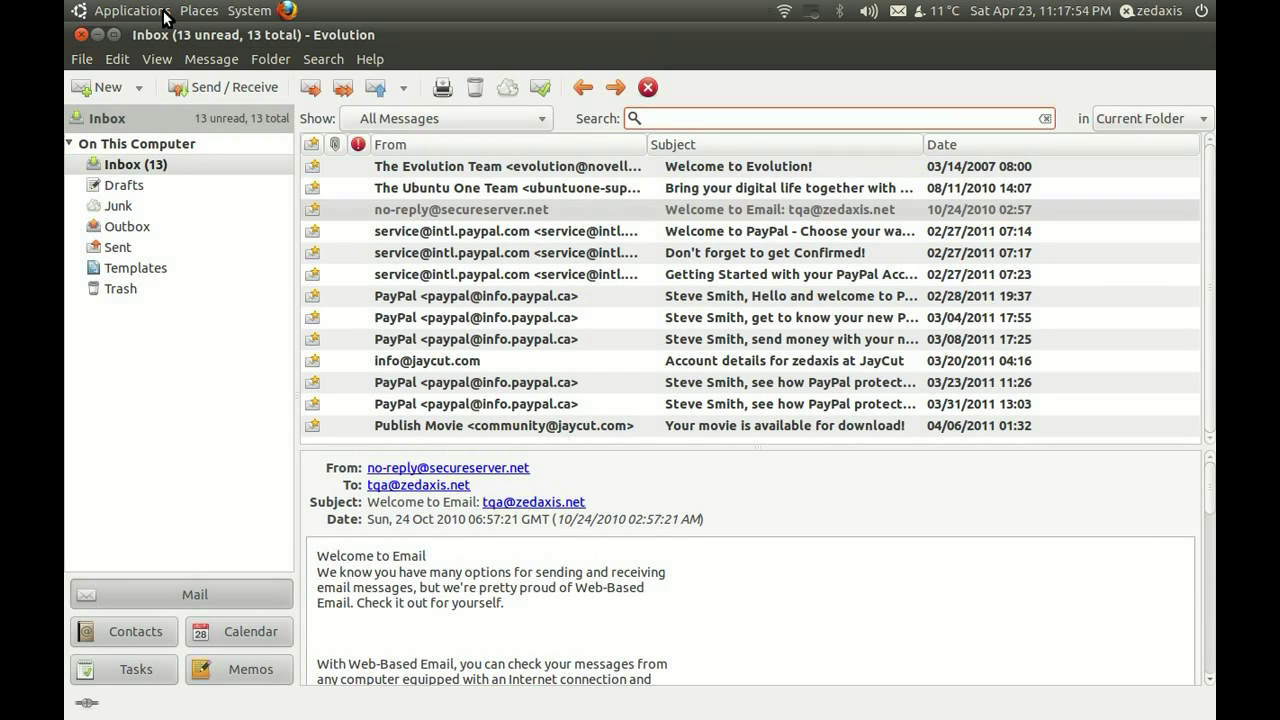
In Evolution Preferences, start adding an account, cancel at the Identity step, and close Preferences and the blank message
left_click(117, 62)
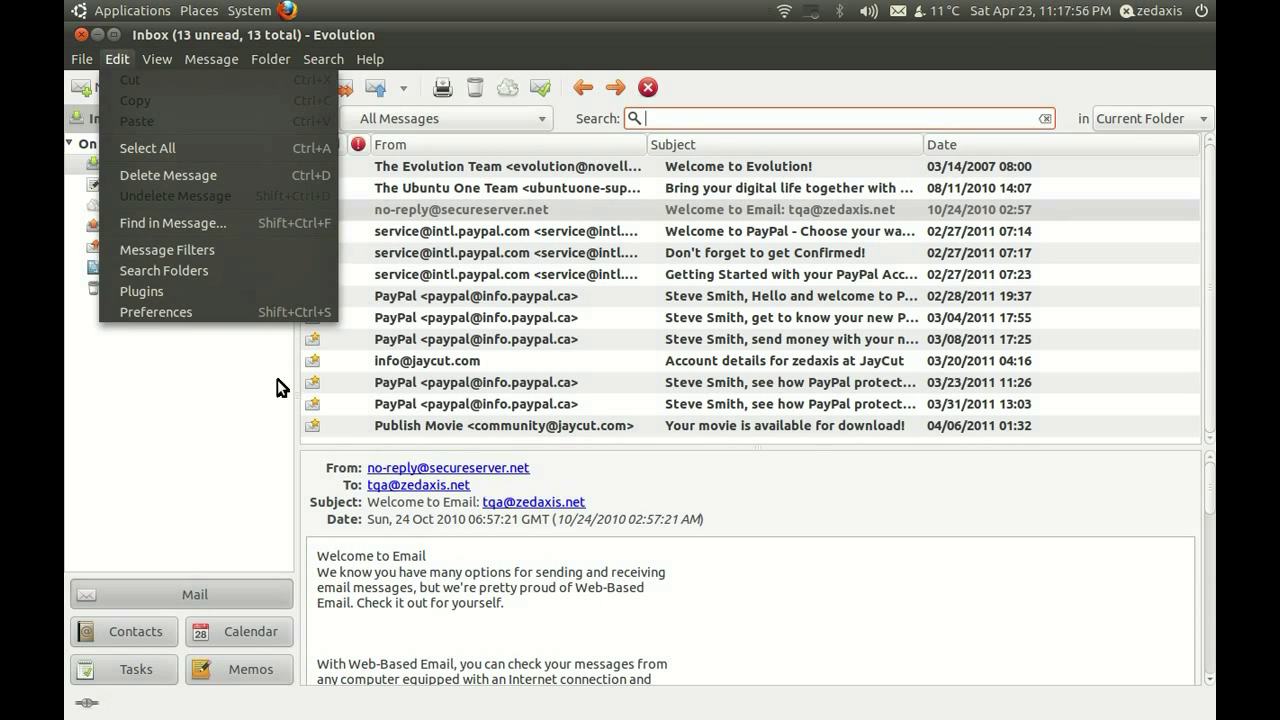
left_click(246, 312)
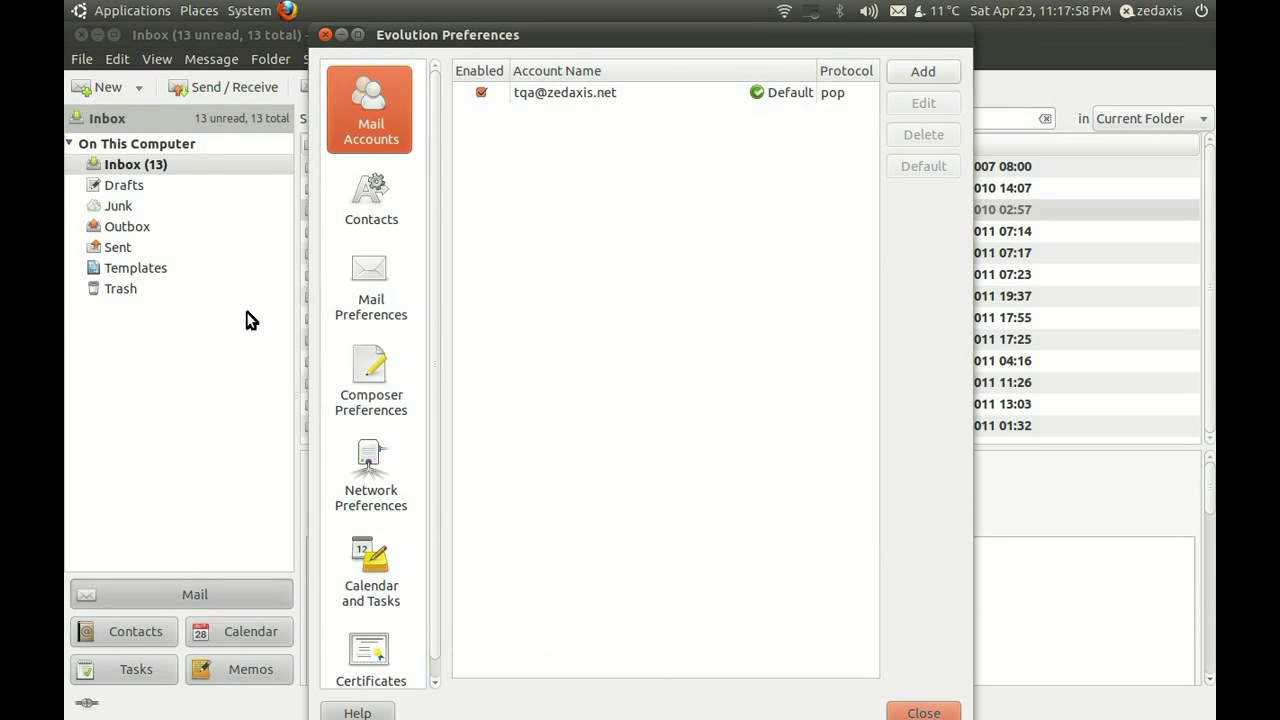
left_click(916, 75)
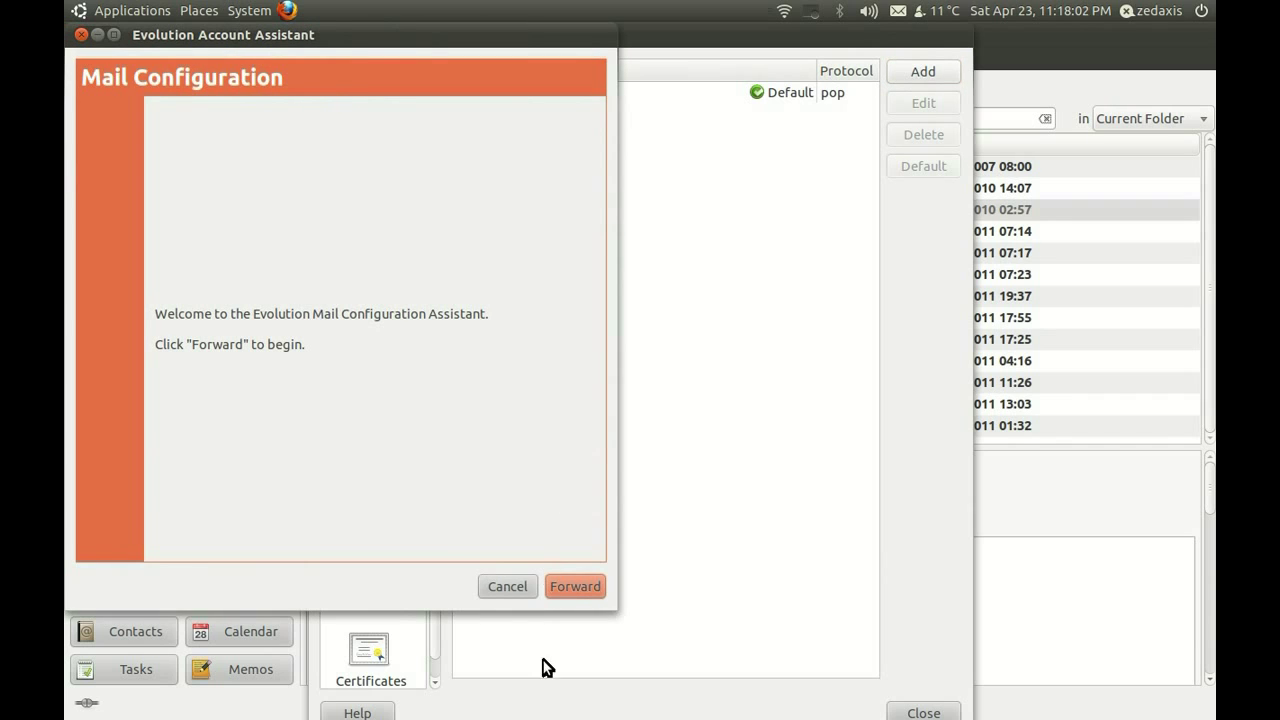
left_click(574, 586)
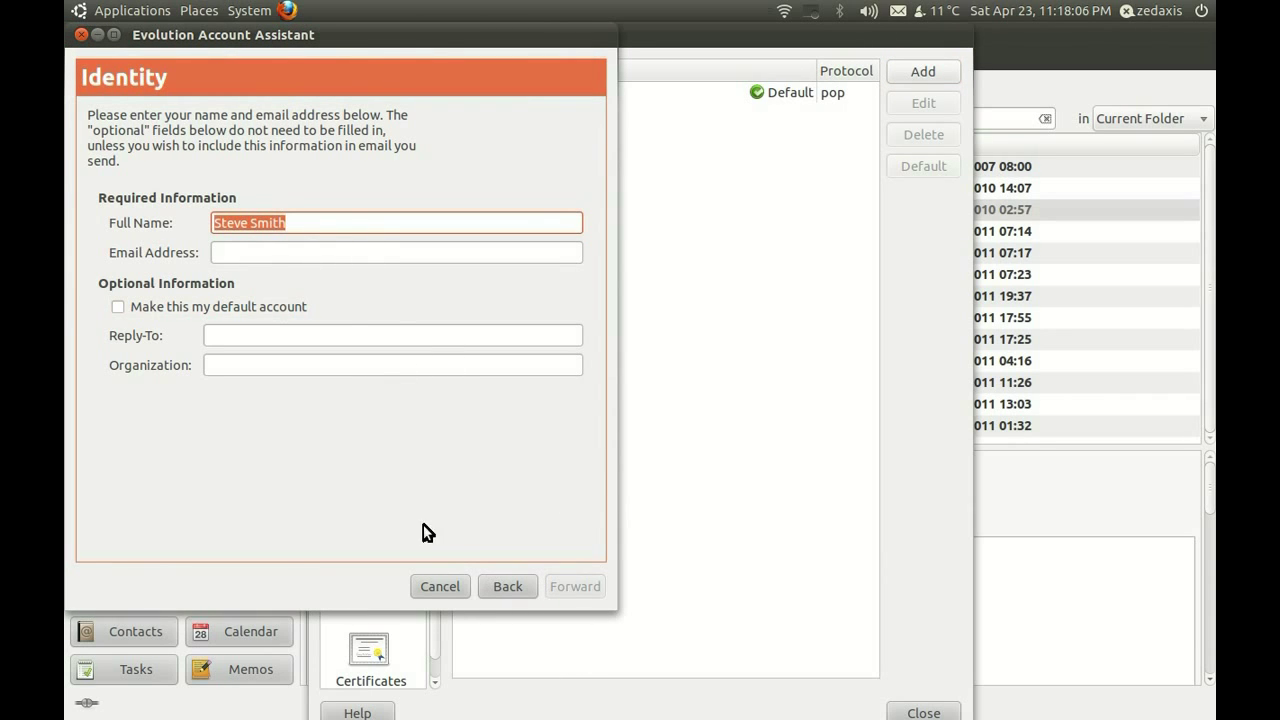
left_click(459, 594)
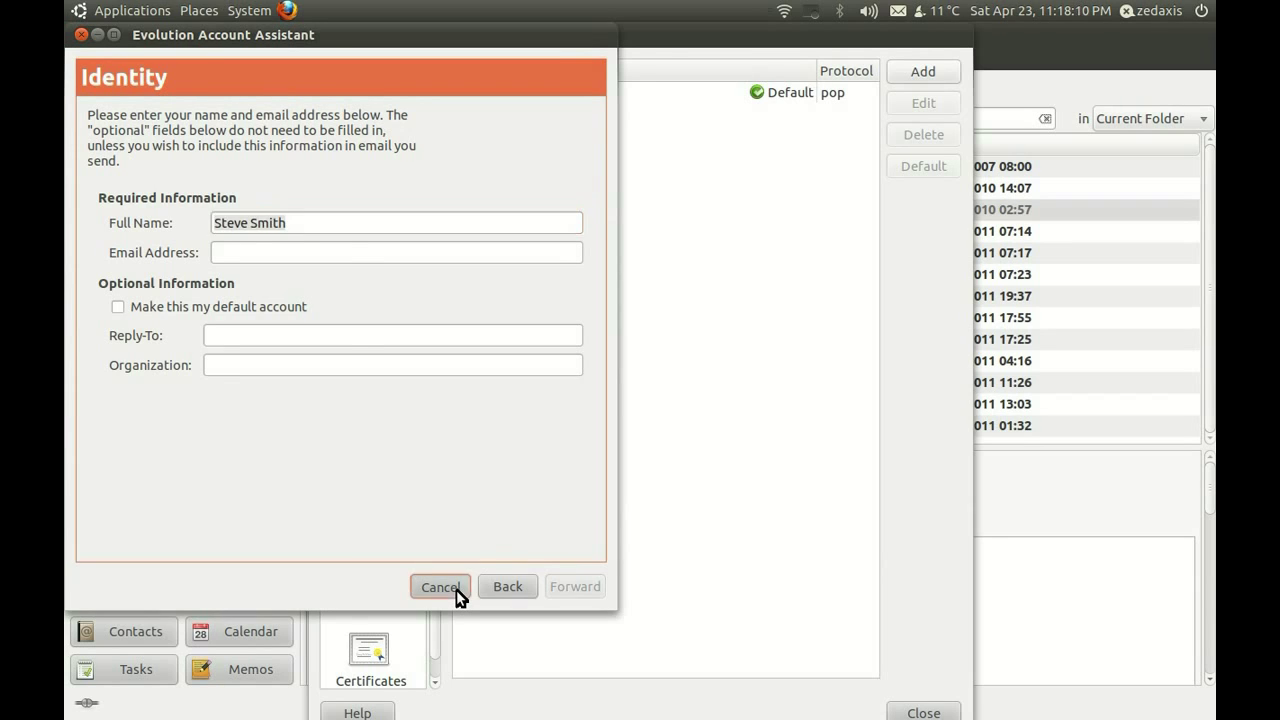
left_click(324, 35)
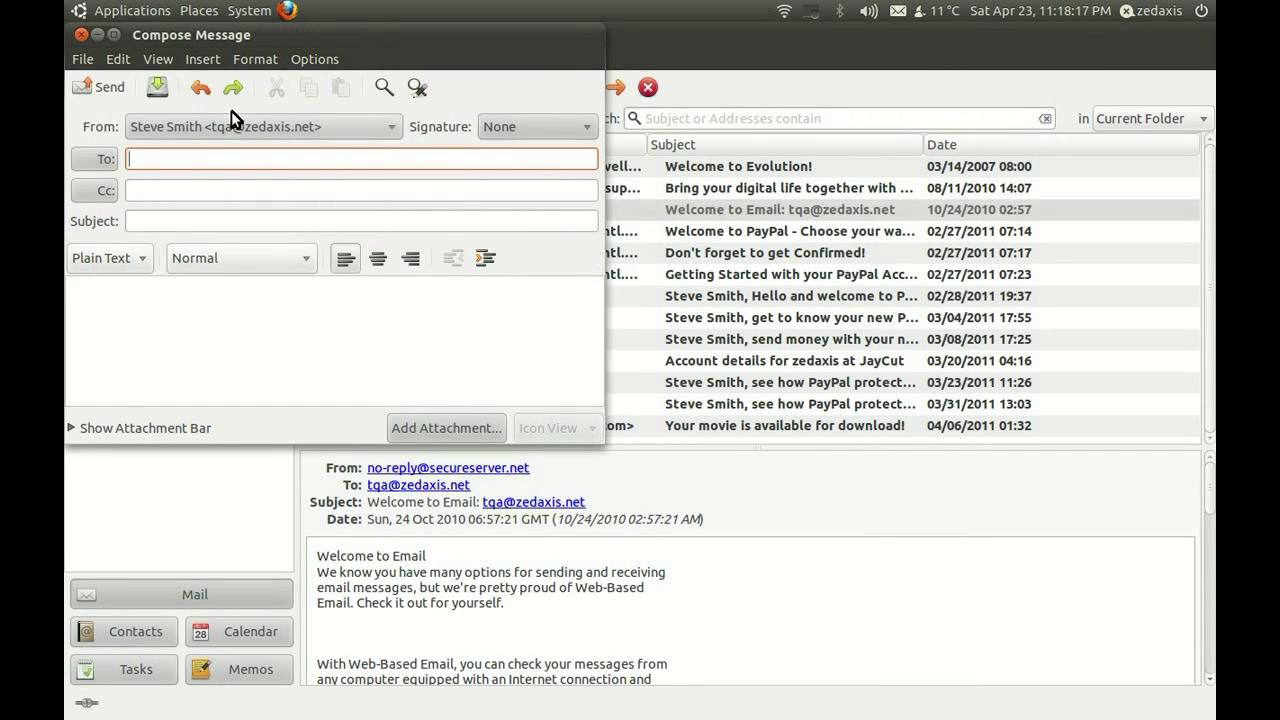
left_click(83, 35)
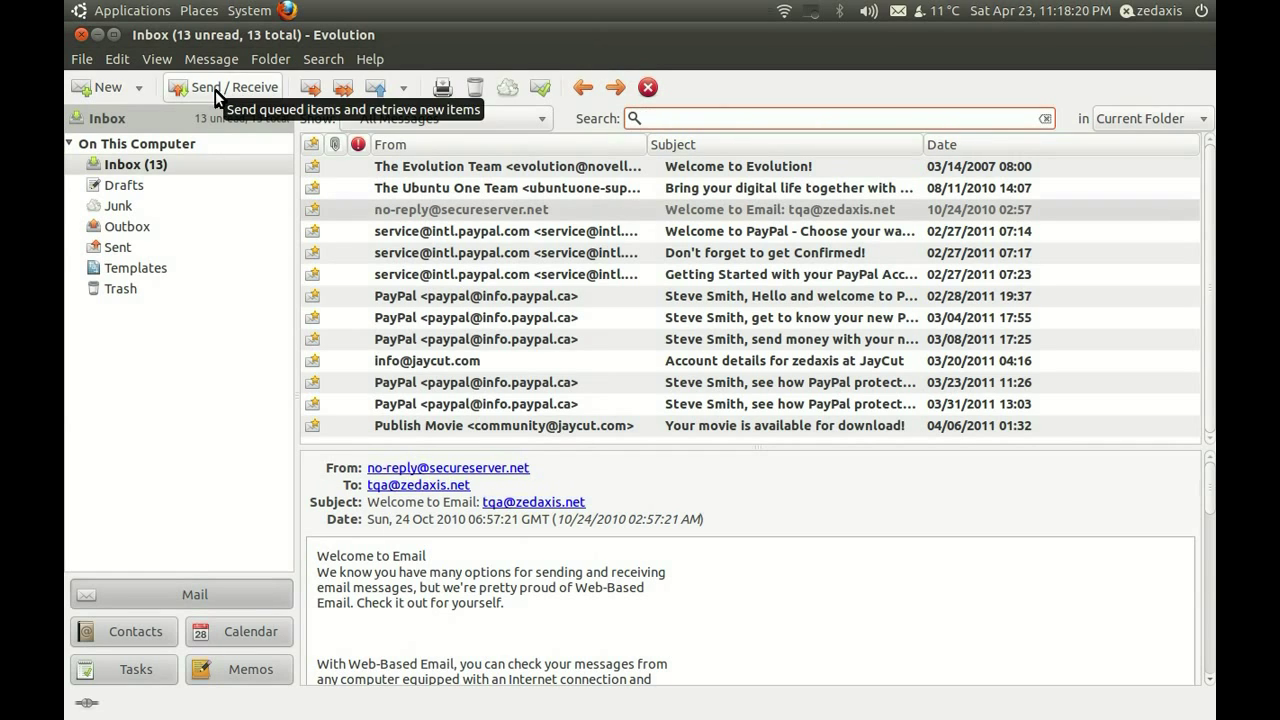
Quit Evolution by closing its main window
left_click(84, 37)
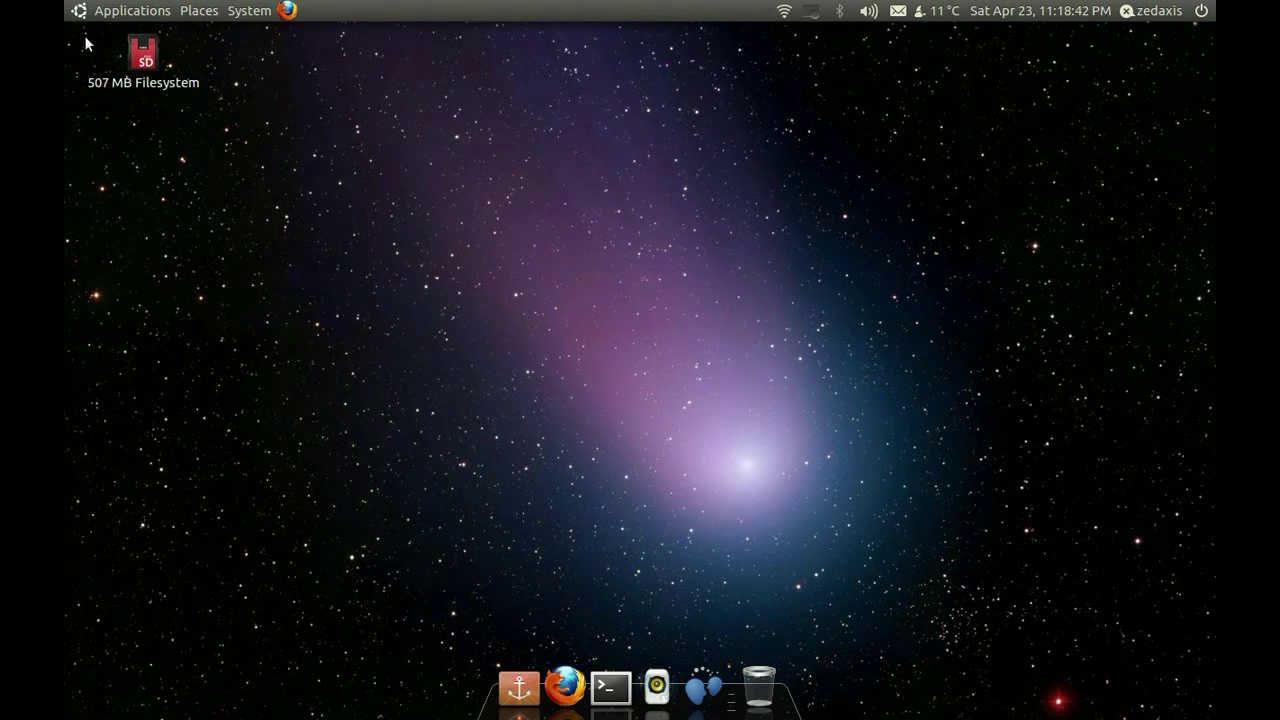
Launch Empathy instant messaging from the Applications menu
left_click(110, 11)
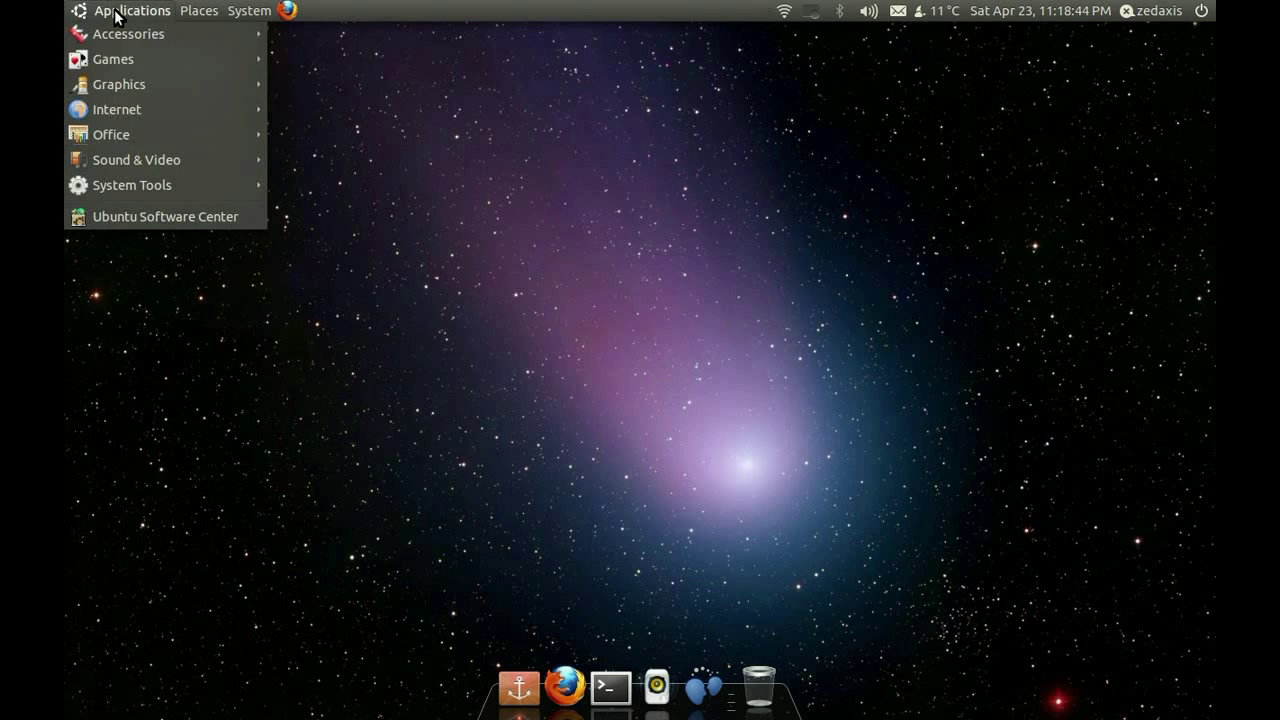
mouse_move(254, 107)
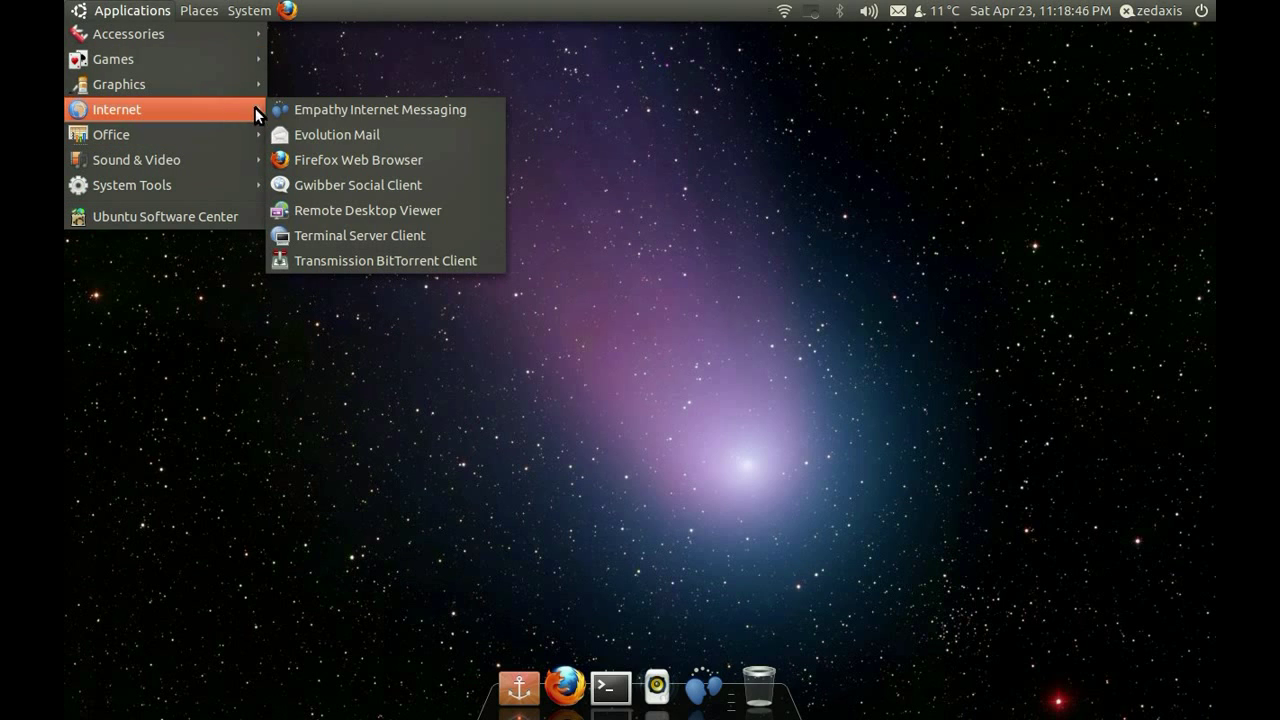
left_click(365, 112)
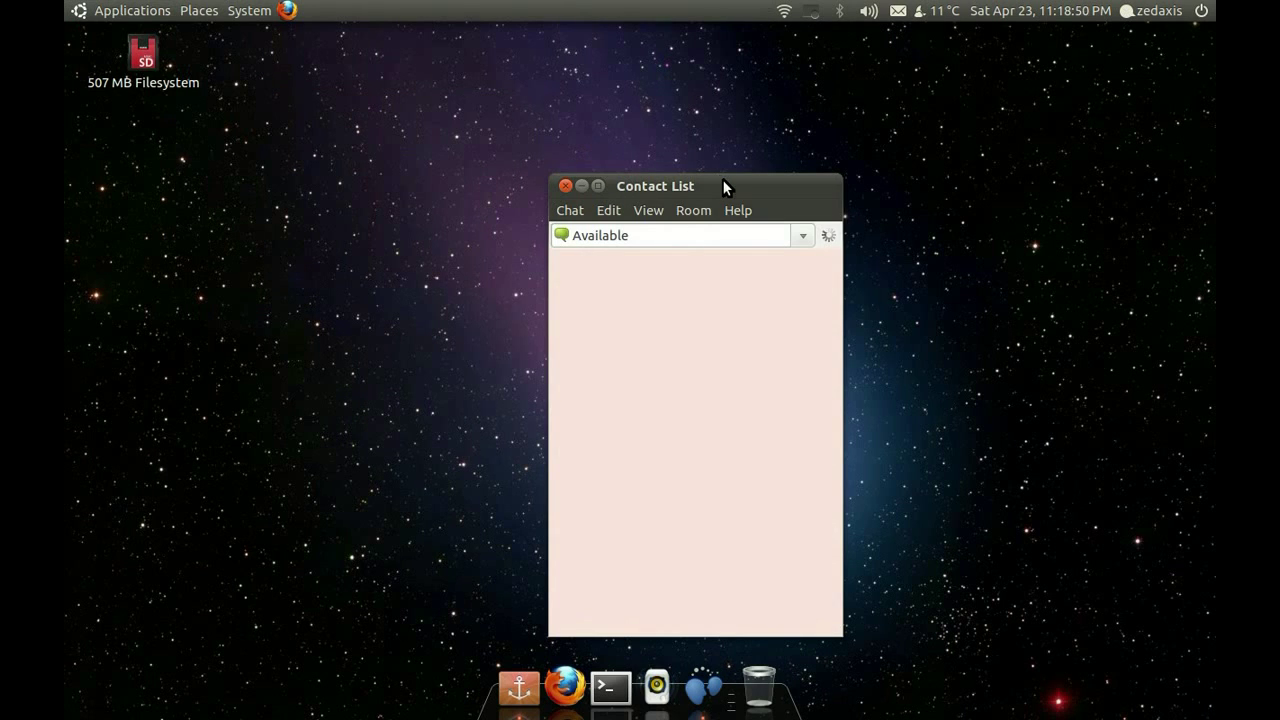
Move the Contact List toward the screen centre, glance at View, and open Edit > Accounts
left_click_drag(723, 180, 688, 163)
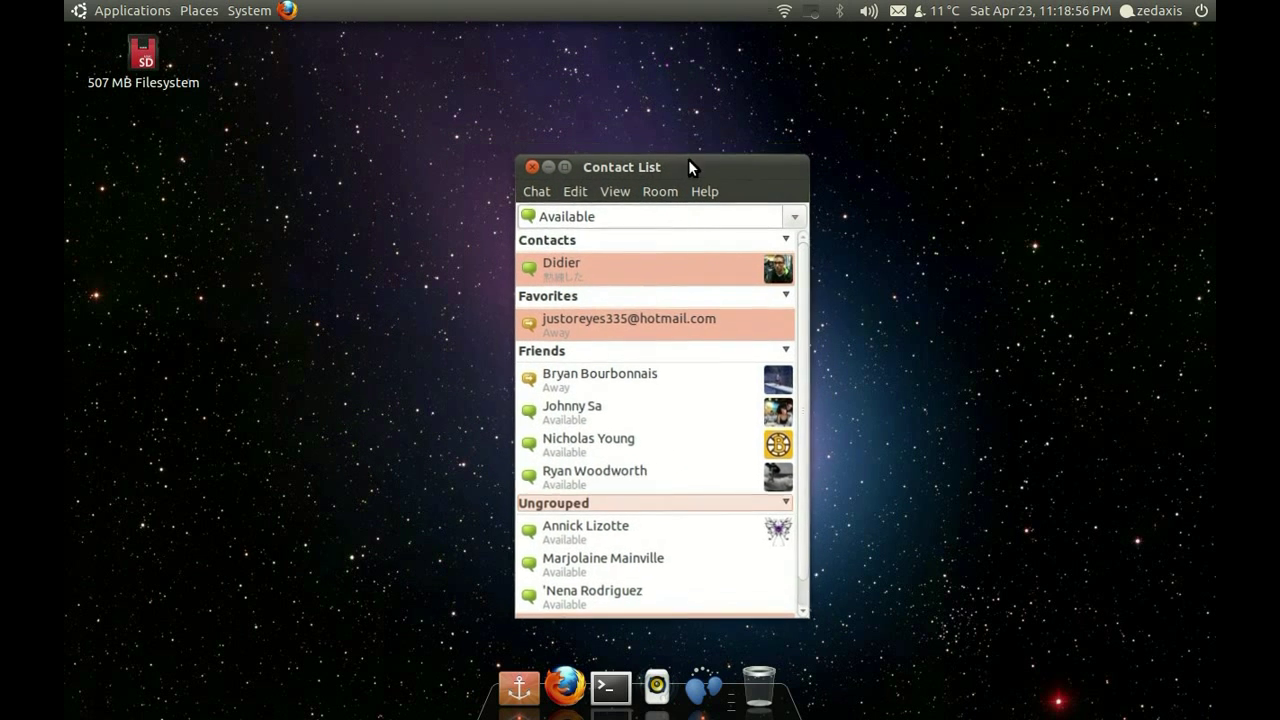
left_click(613, 194)
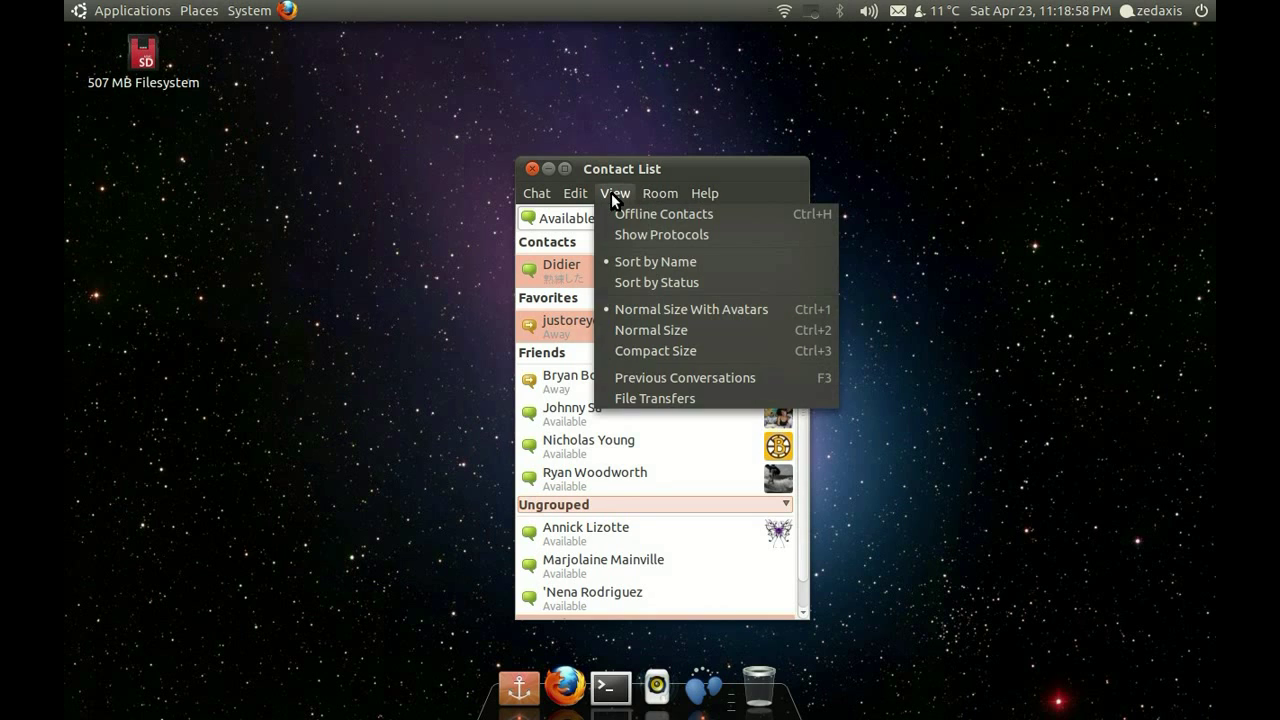
left_click(611, 193)
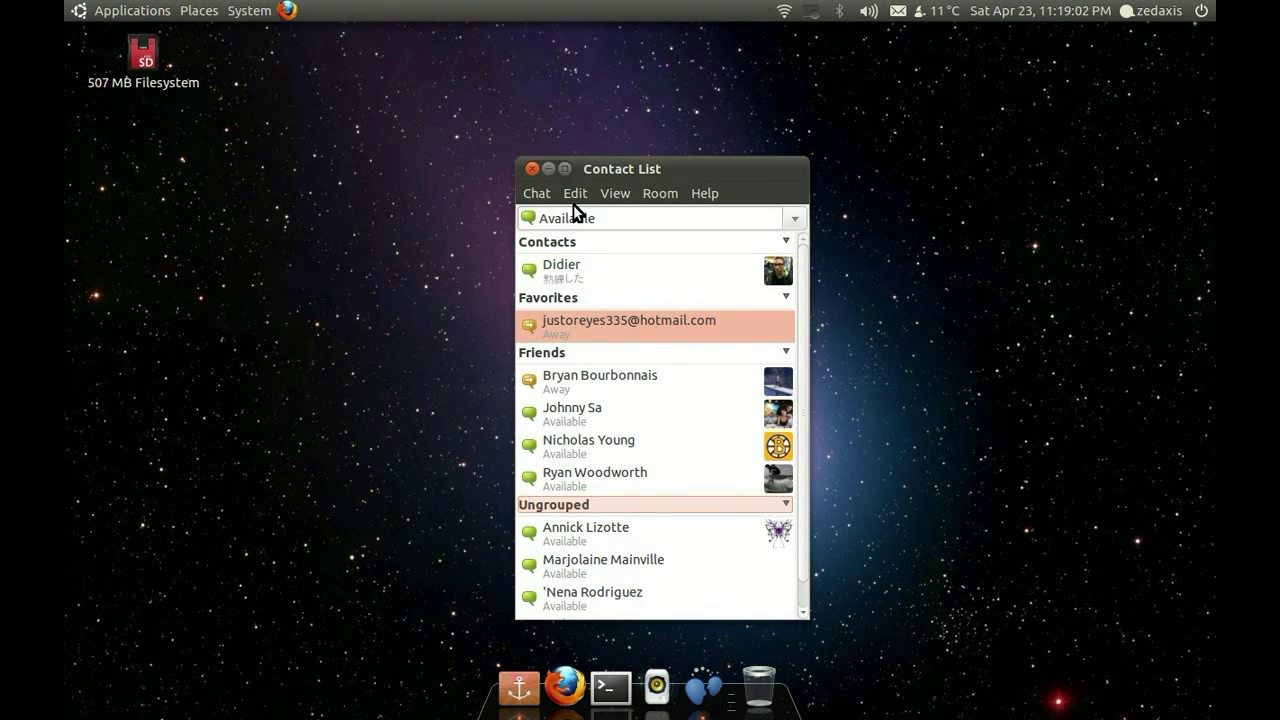
left_click(575, 195)
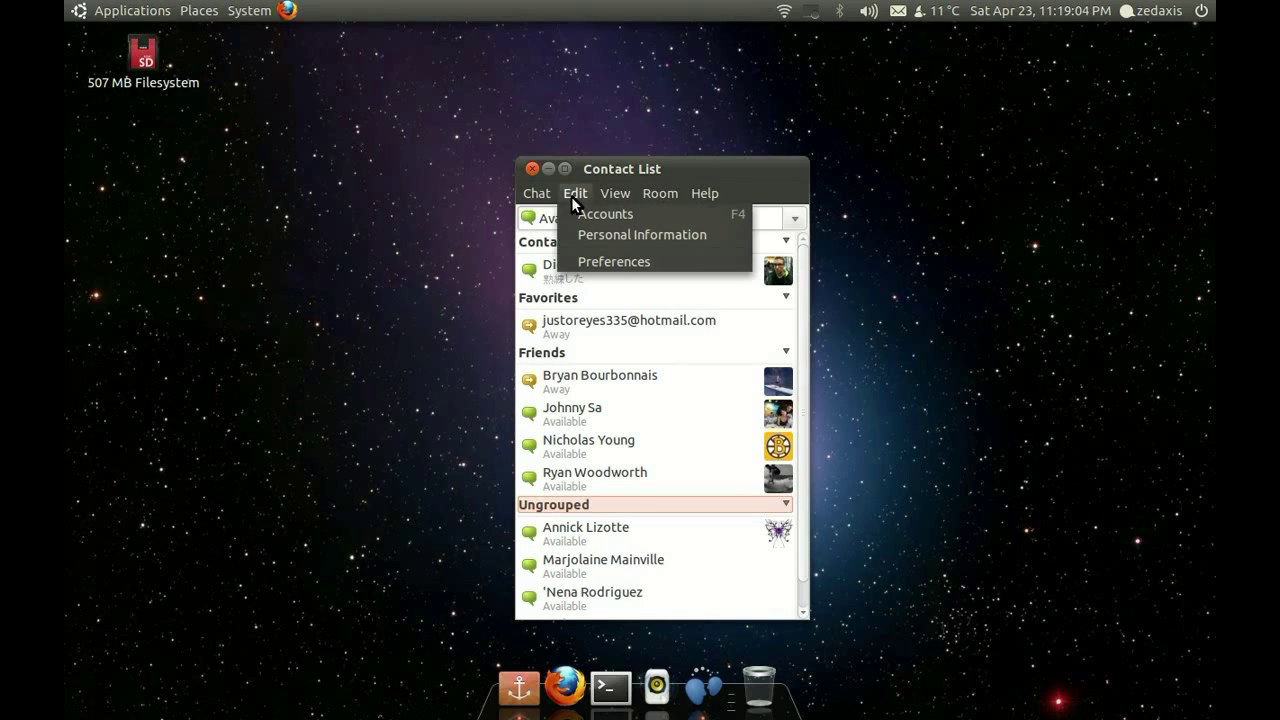
left_click(585, 213)
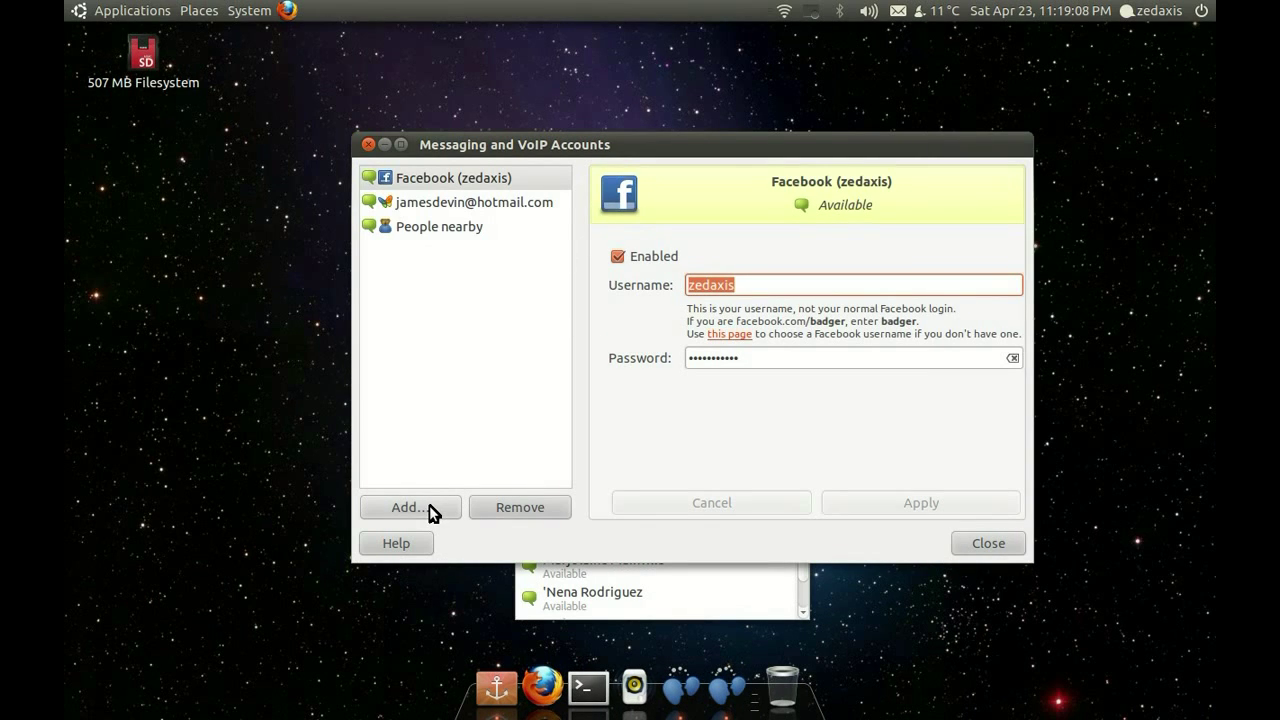
Browse the new-account protocol list, keeping Facebook Chat, then close Accounts and the Contact List
left_click(429, 505)
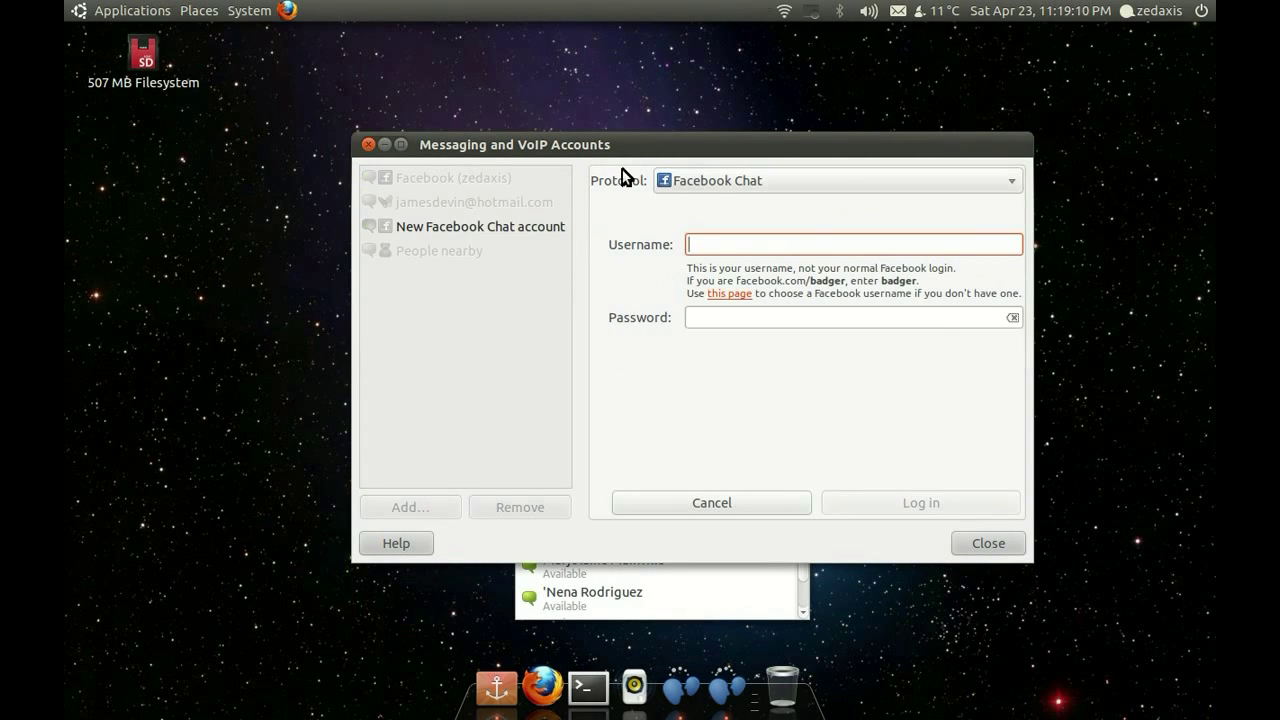
left_click(714, 186)
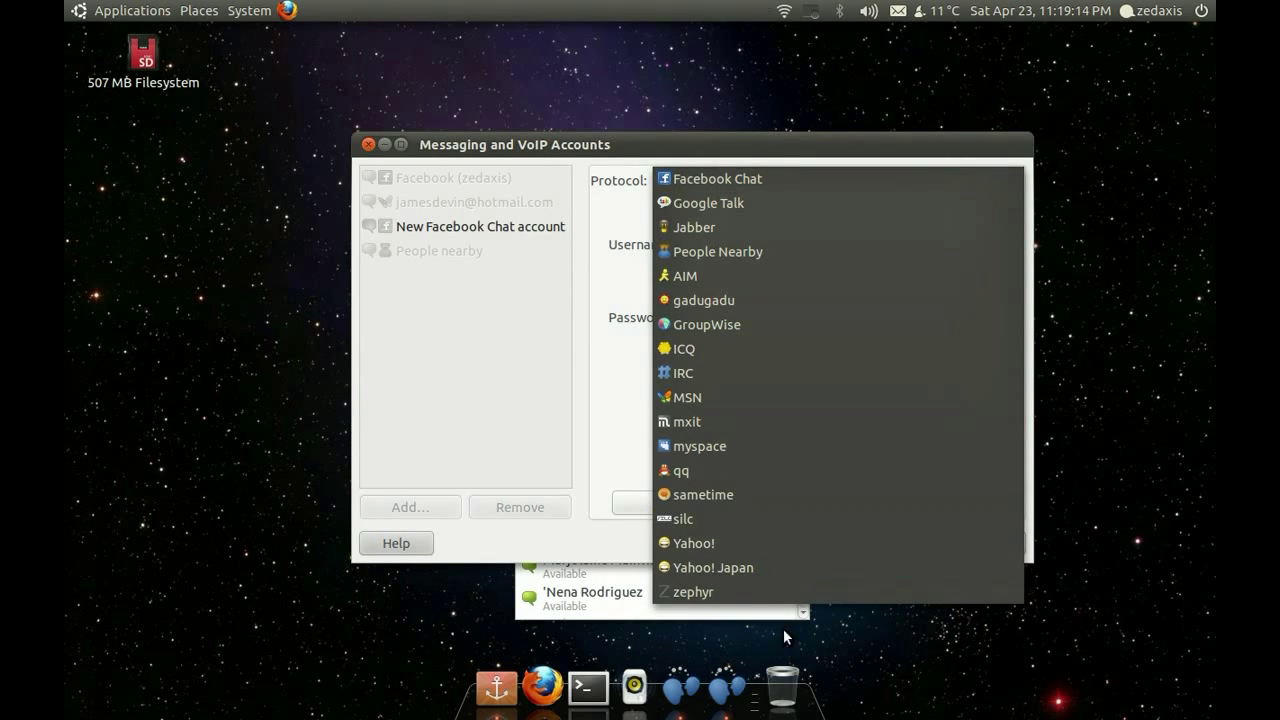
left_click(617, 298)
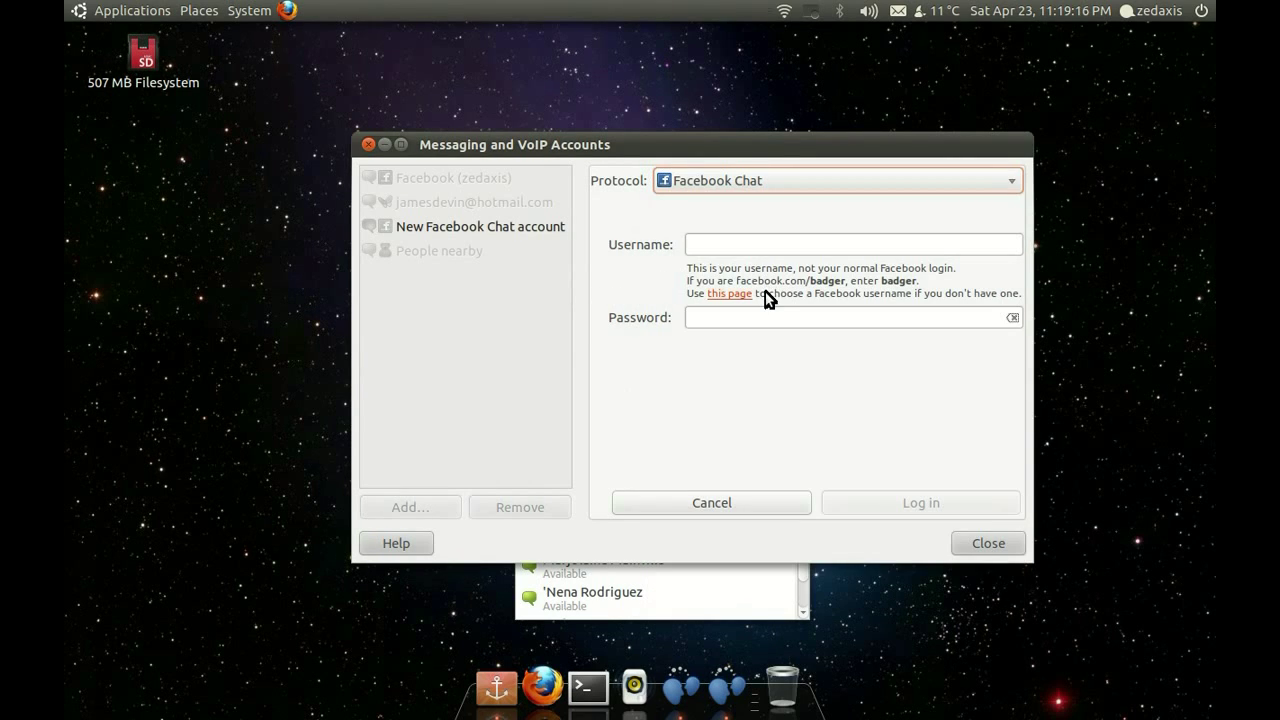
left_click(1005, 546)
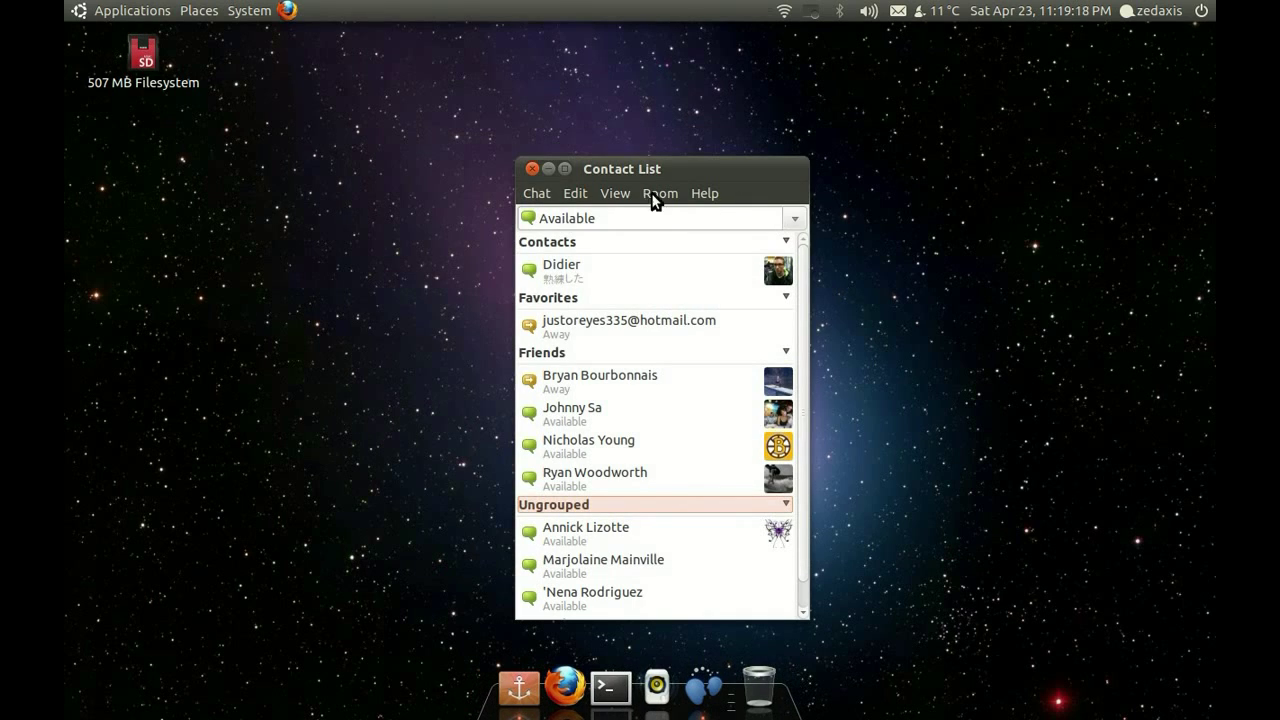
left_click(532, 169)
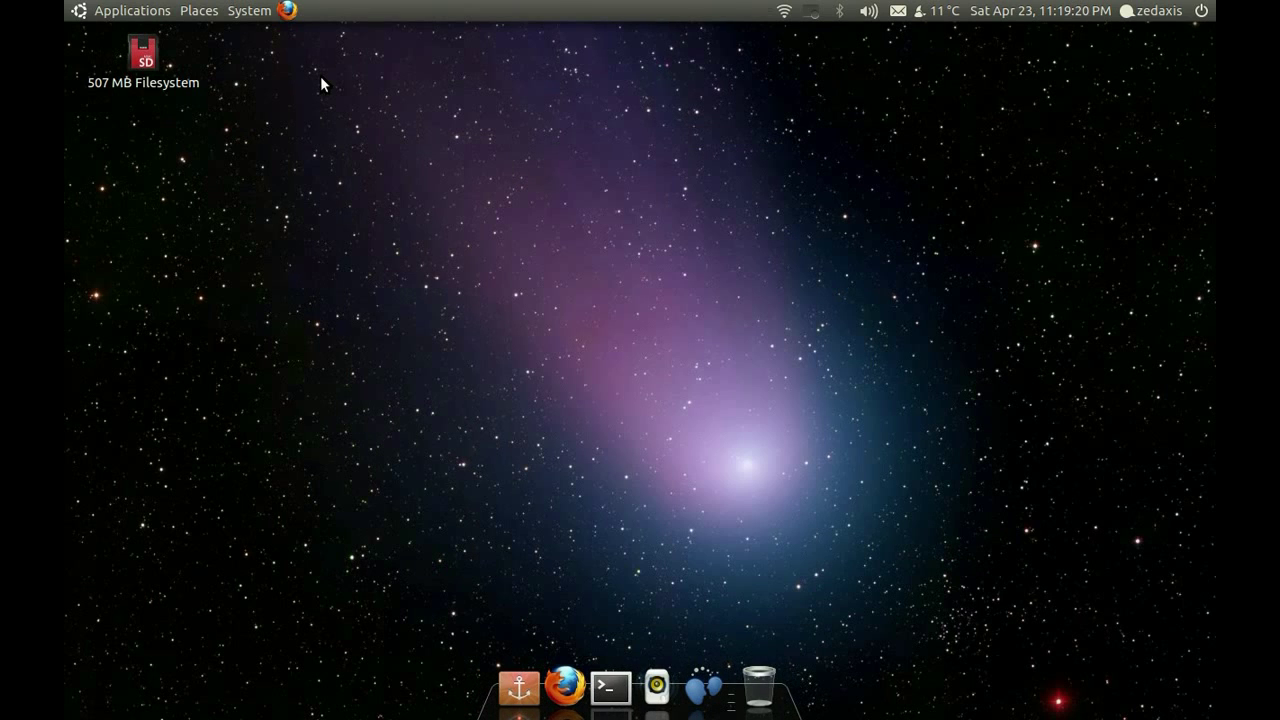
left_click(97, 11)
Launch Gwibber Social Client and open Edit > Accounts showing the authorized Twitter account
mouse_move(208, 108)
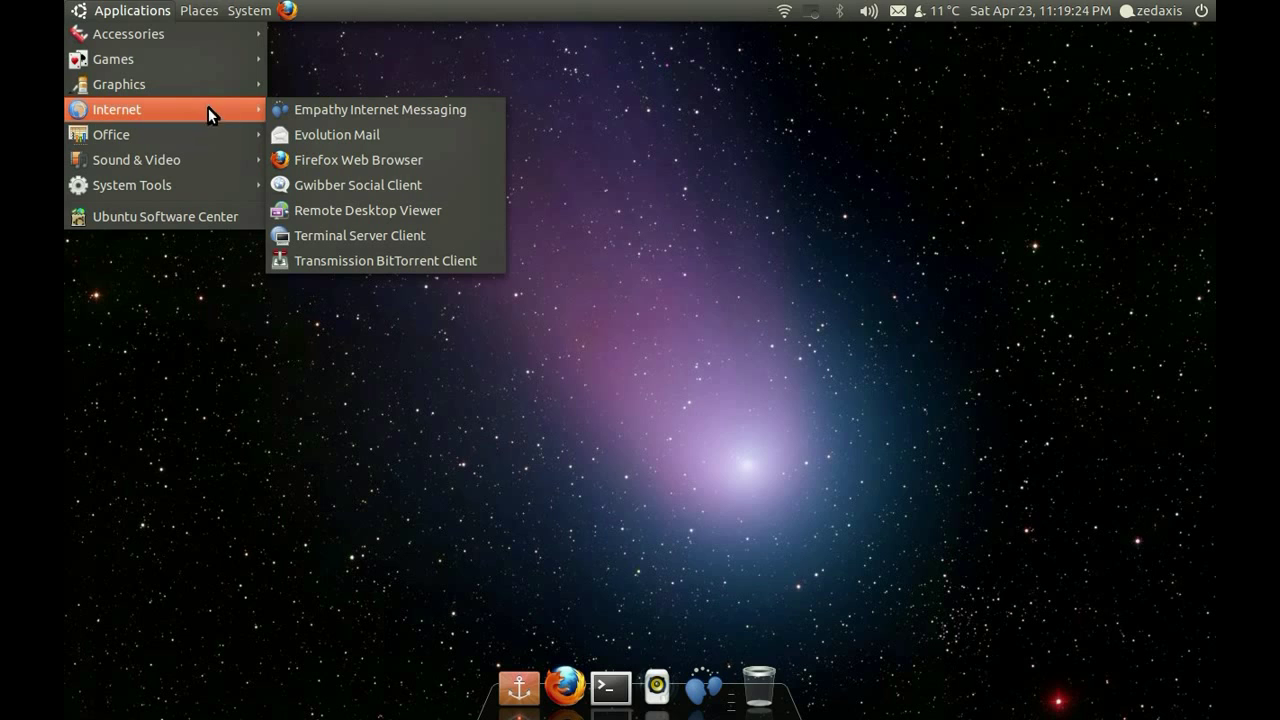
left_click(428, 193)
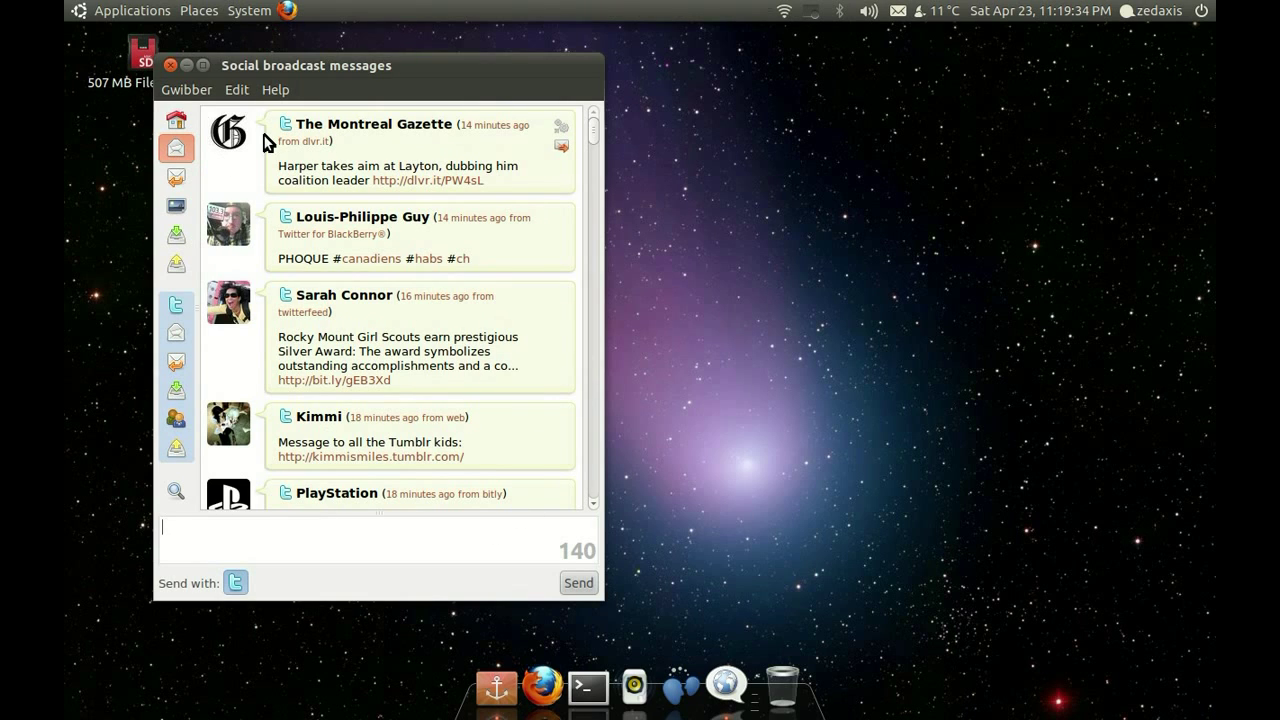
left_click(237, 92)
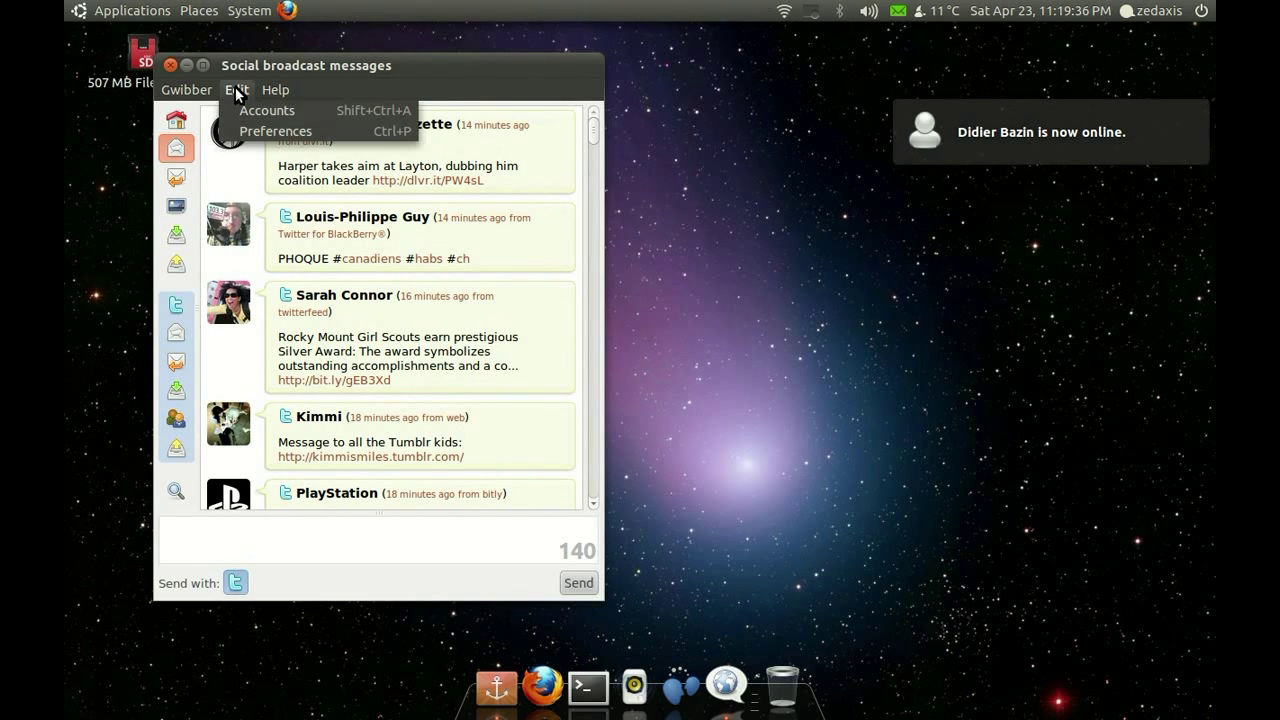
left_click(275, 90)
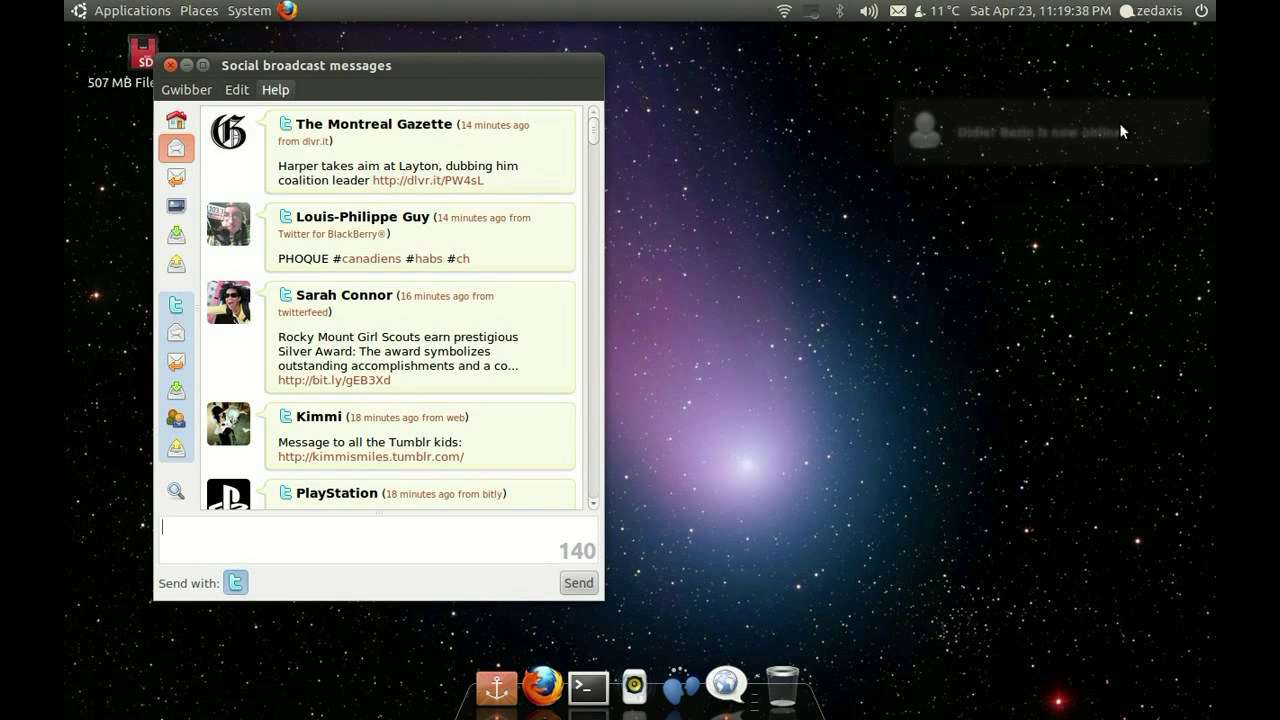
mouse_move(237, 92)
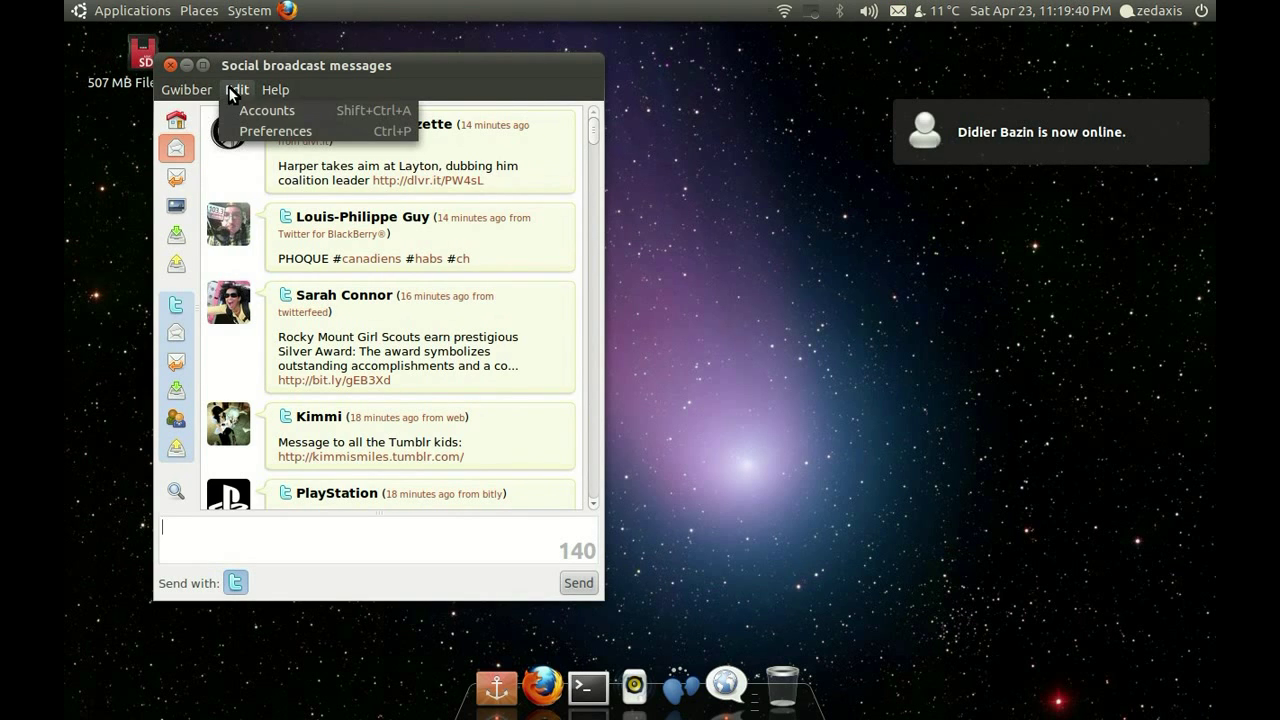
left_click(250, 109)
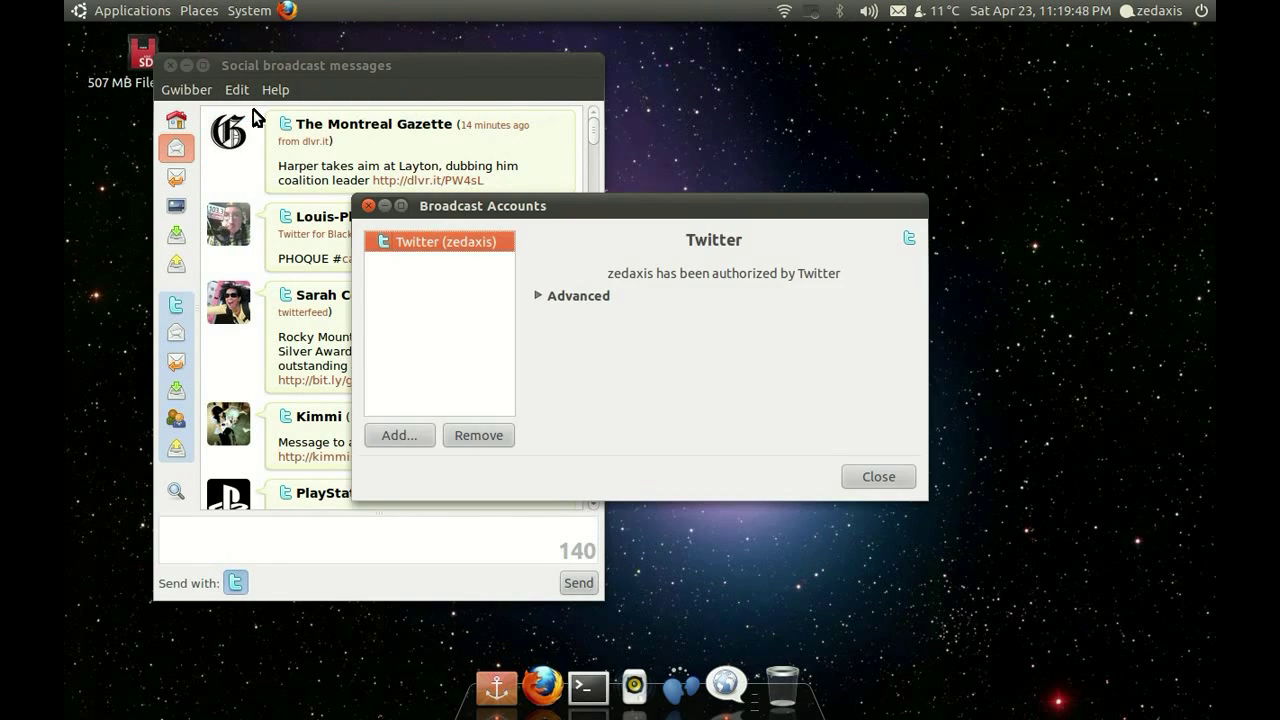
Browse the services for a new broadcast account, leaving Digg selected, then close Broadcast Accounts
left_click(420, 437)
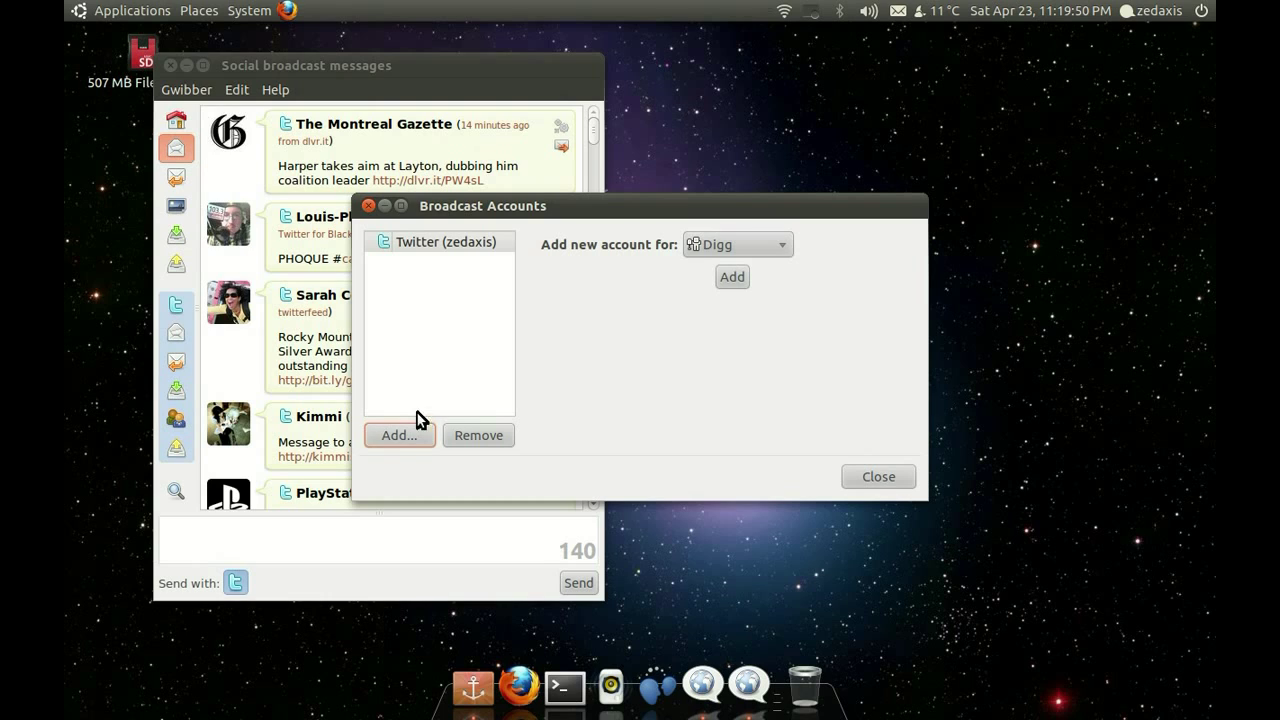
left_click(778, 248)
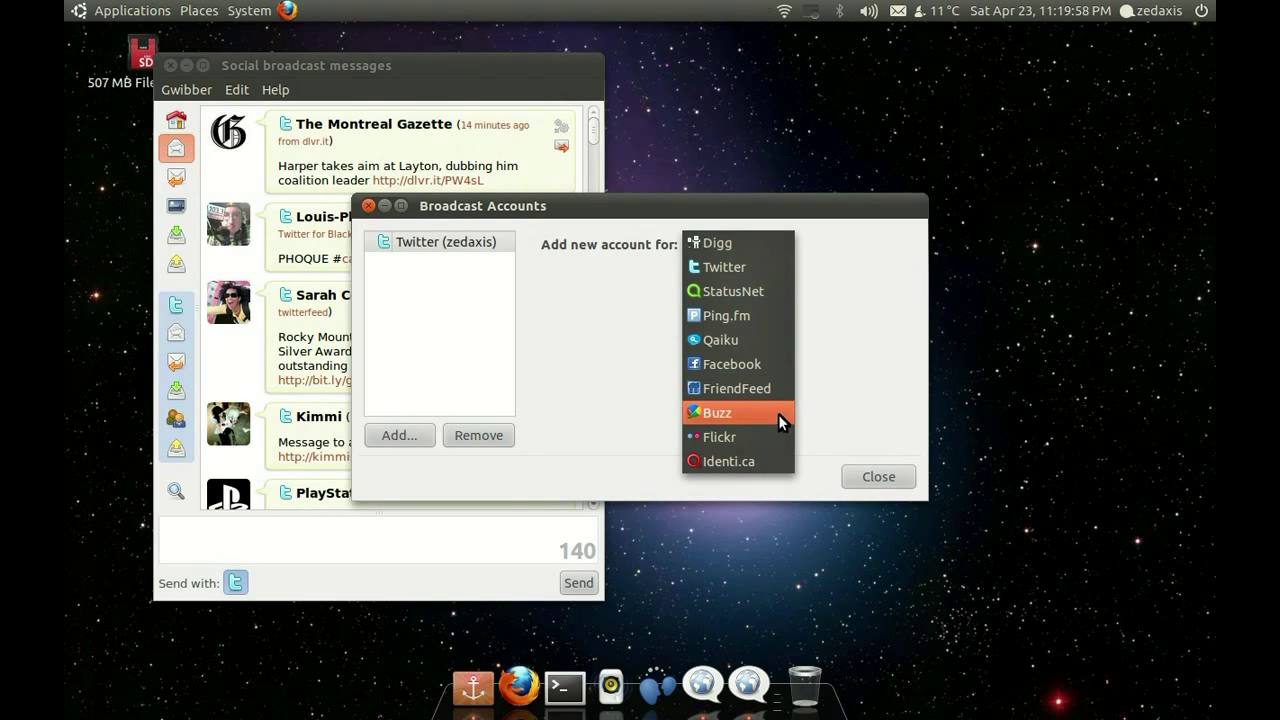
left_click(851, 316)
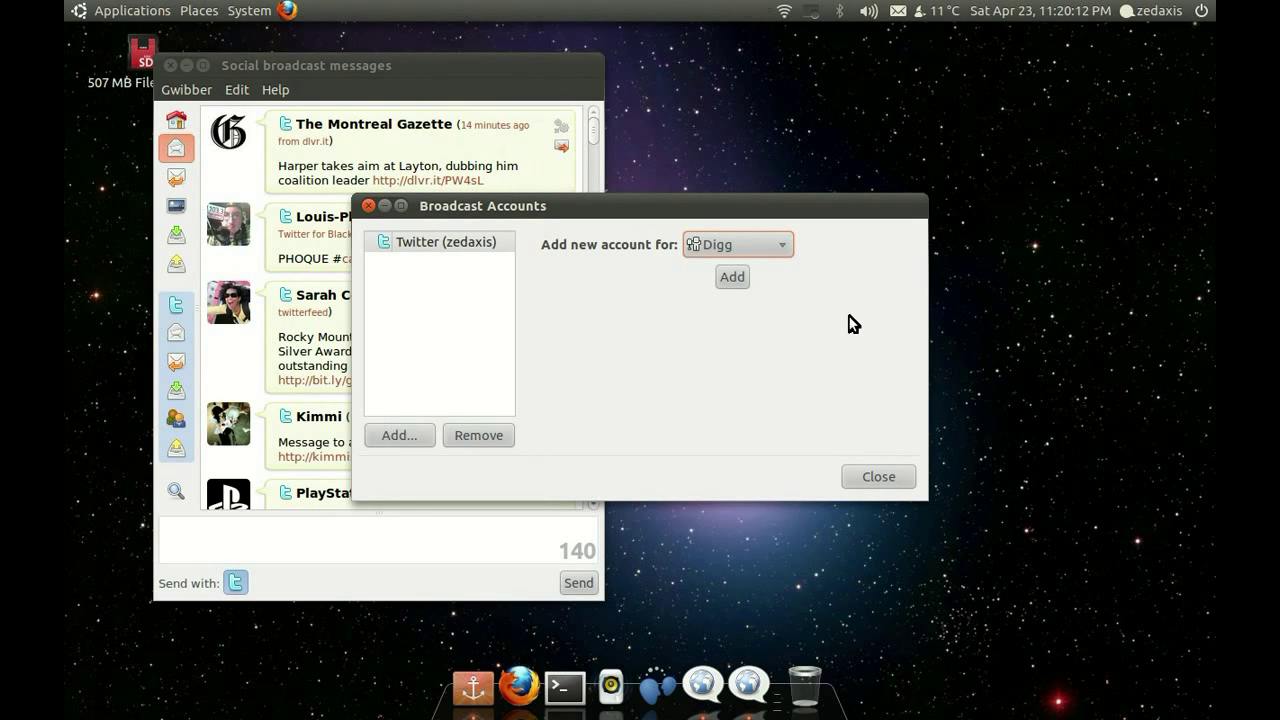
left_click(889, 476)
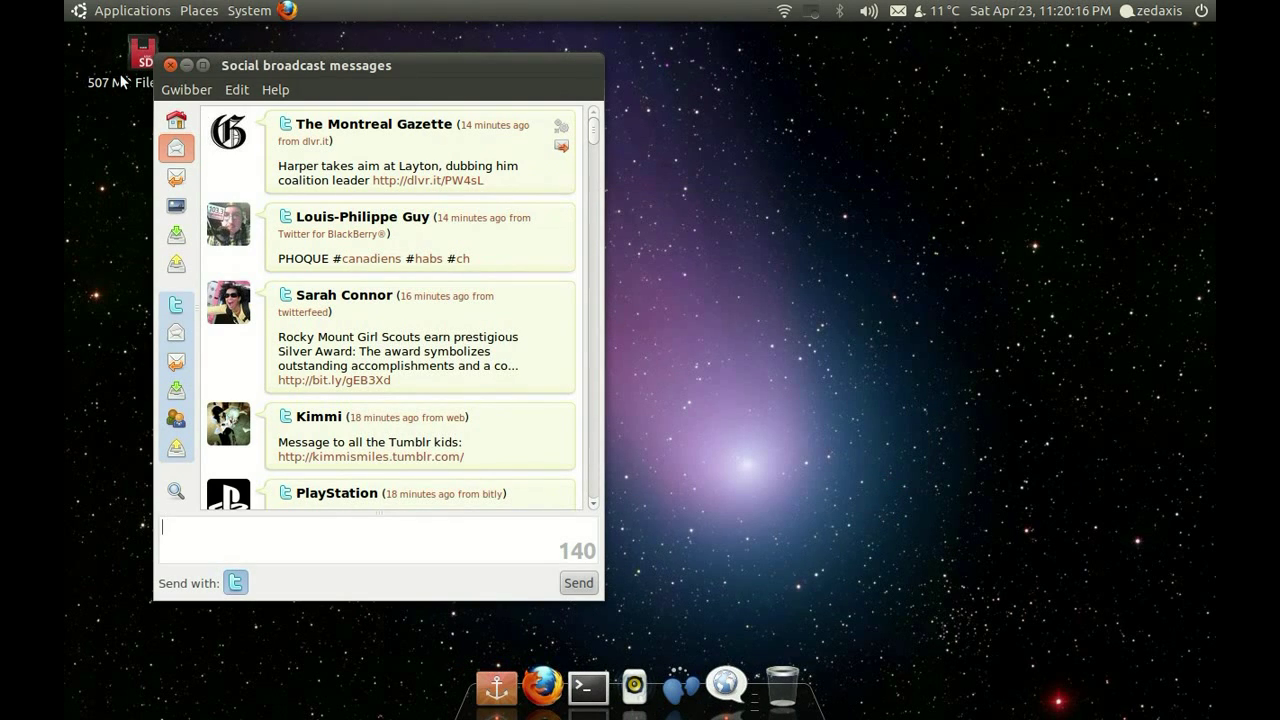
Close Gwibber and show the Applications menu categories
left_click(172, 68)
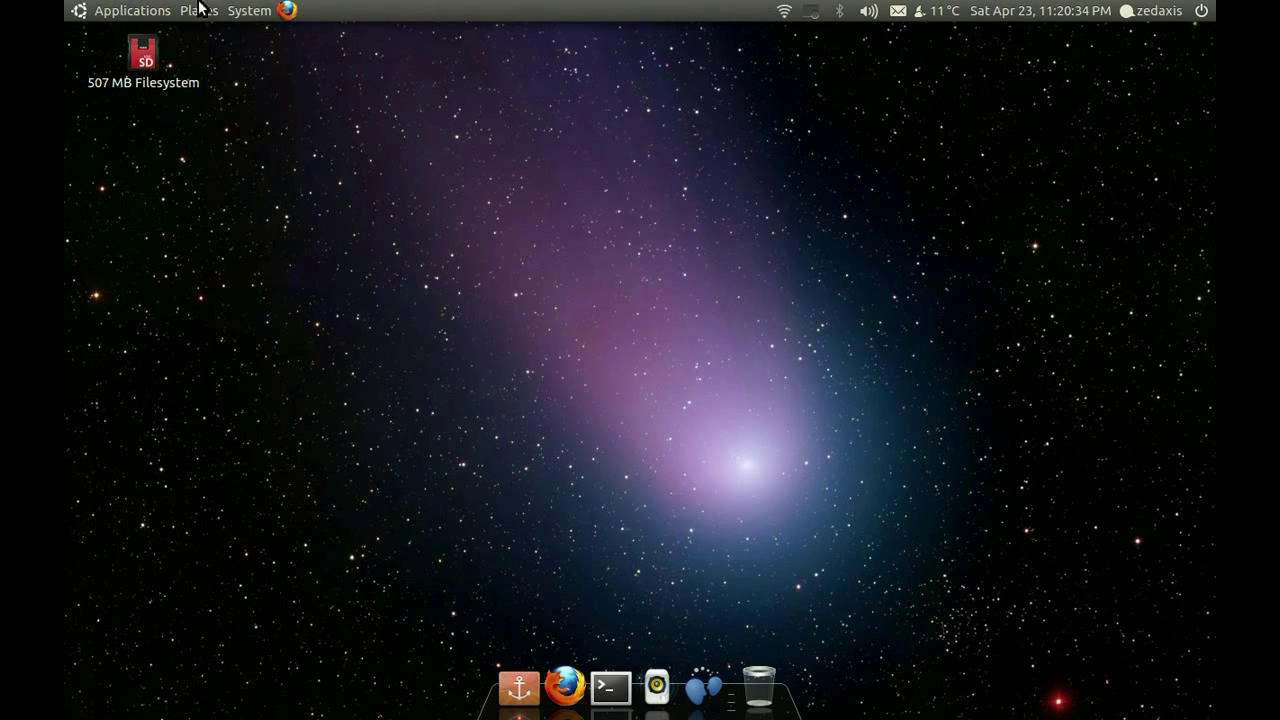
left_click(141, 14)
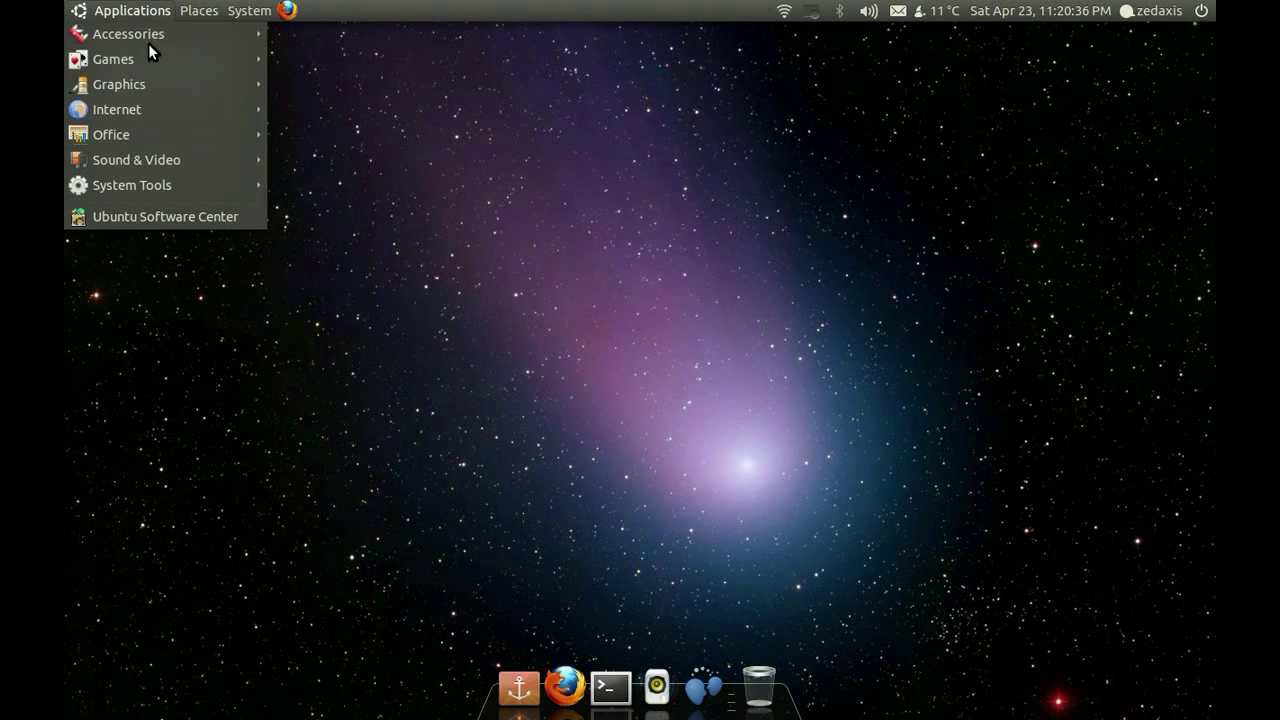
Launch OpenOffice.org Word Processor from Applications > Office and type 'the content is here'
mouse_move(159, 133)
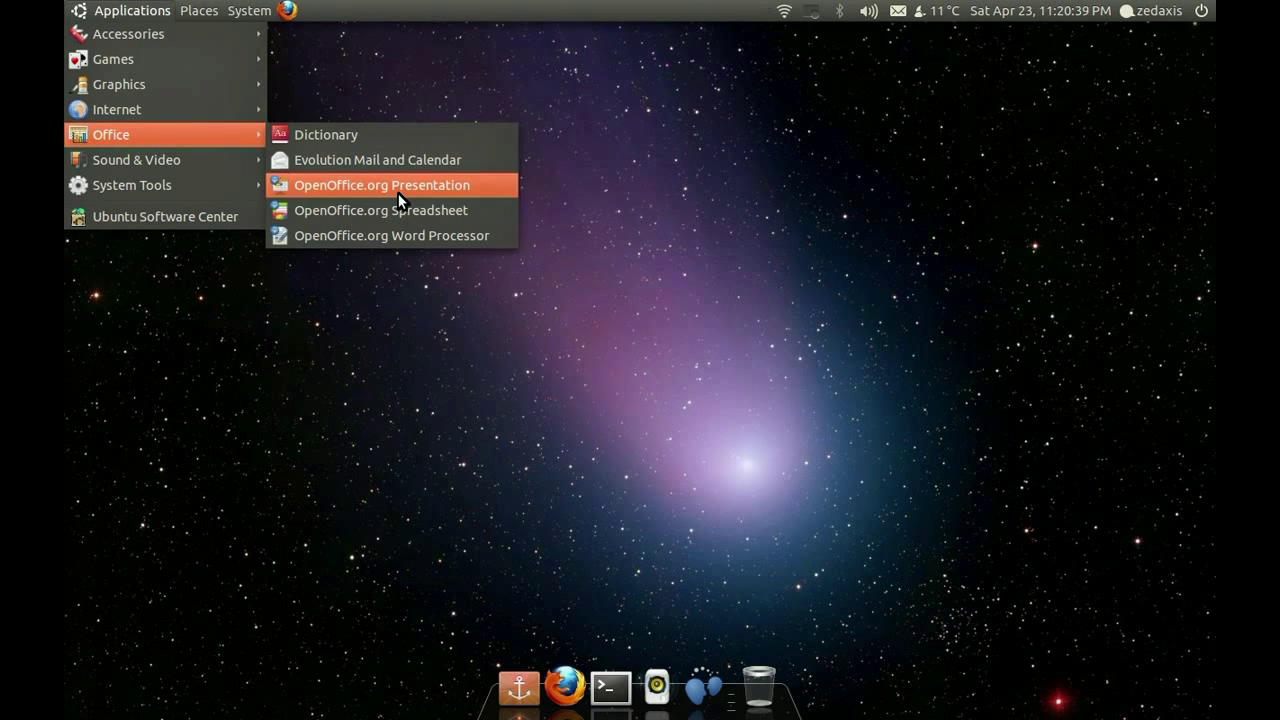
left_click(491, 237)
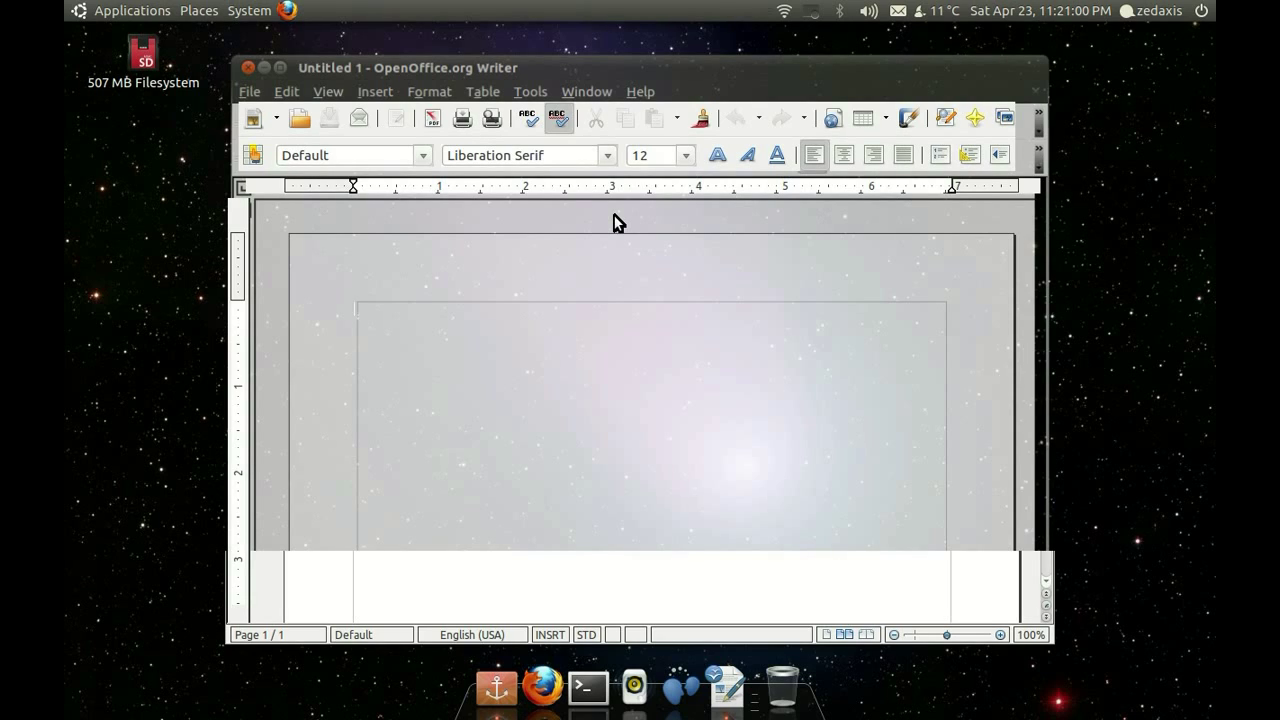
type("the")
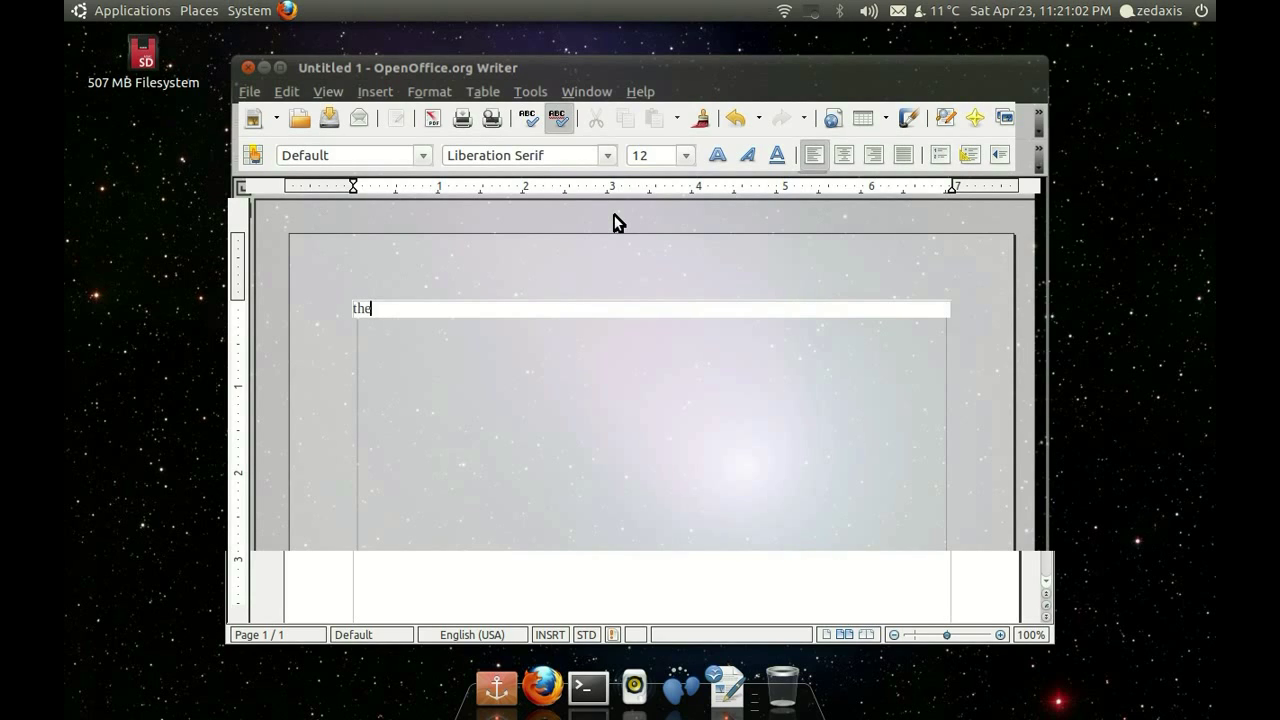
type(" conte")
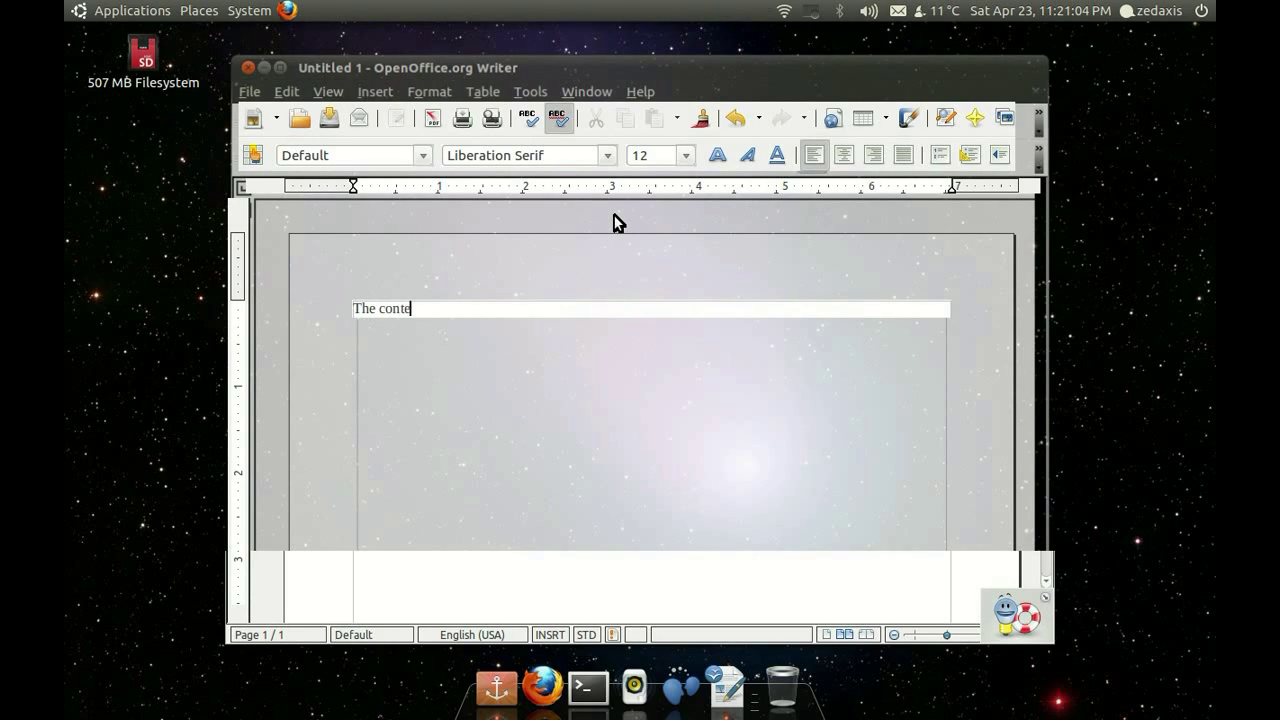
type("nt is here")
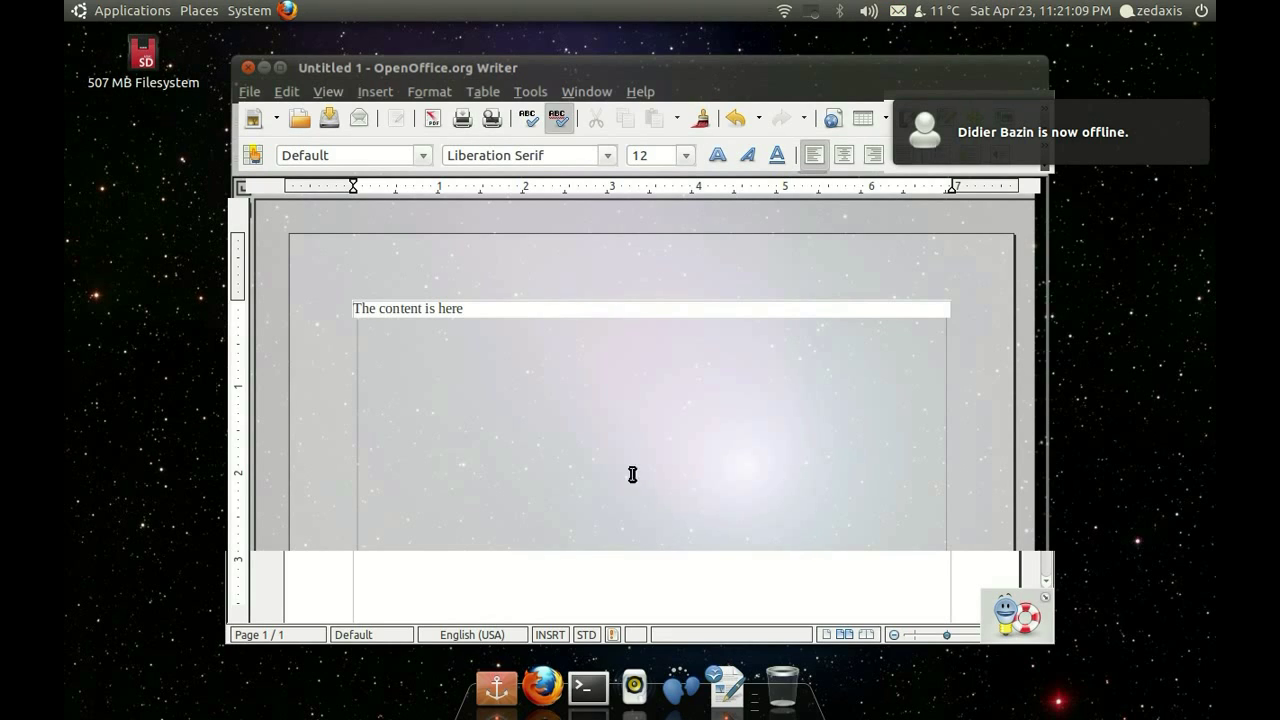
Close the Writer document reading 'The content is here' and discard its unsaved text
left_click(287, 62)
left_click(243, 64)
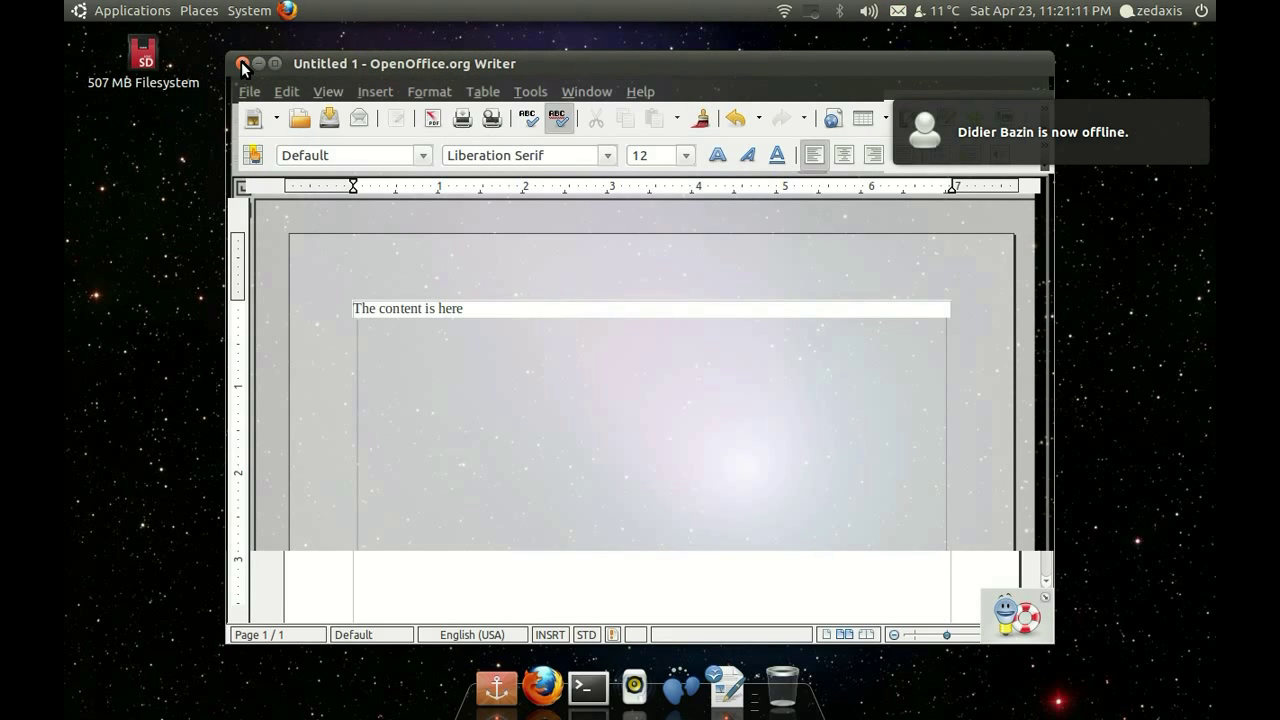
left_click(645, 381)
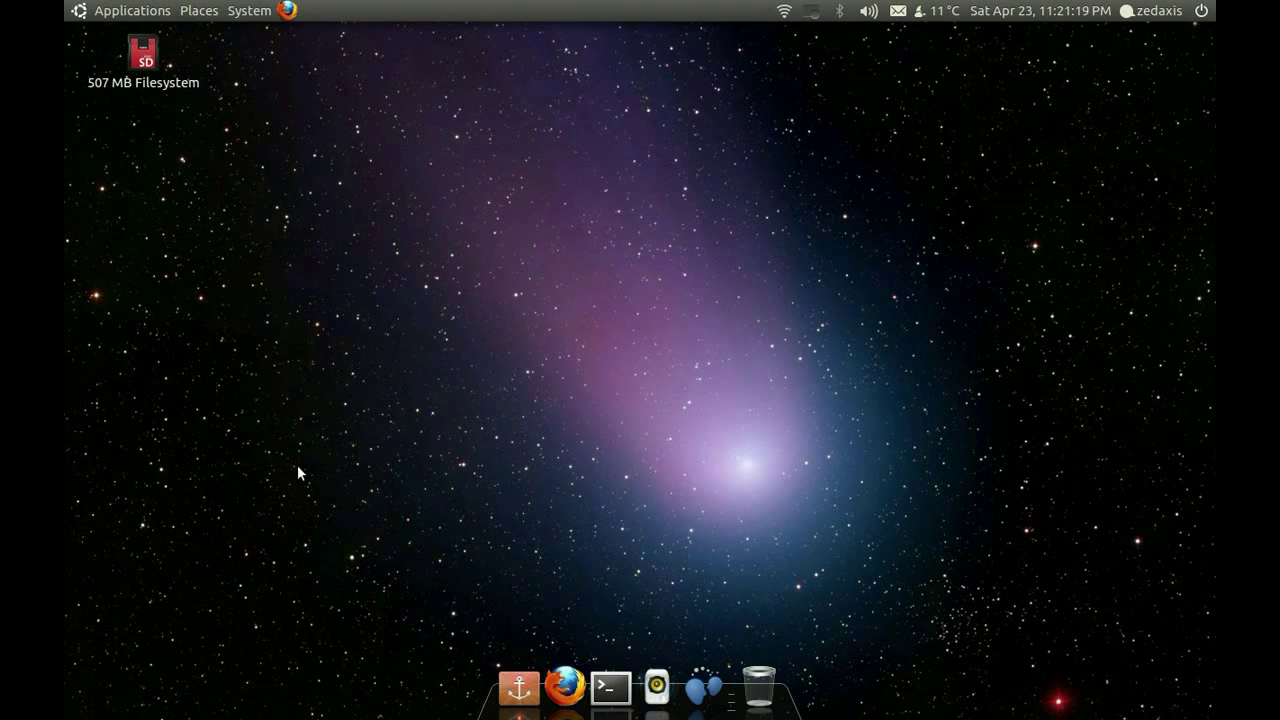
Launch GIMP Image Editor from Applications > Graphics, maximize it and nudge the Toolbox down
left_click(124, 12)
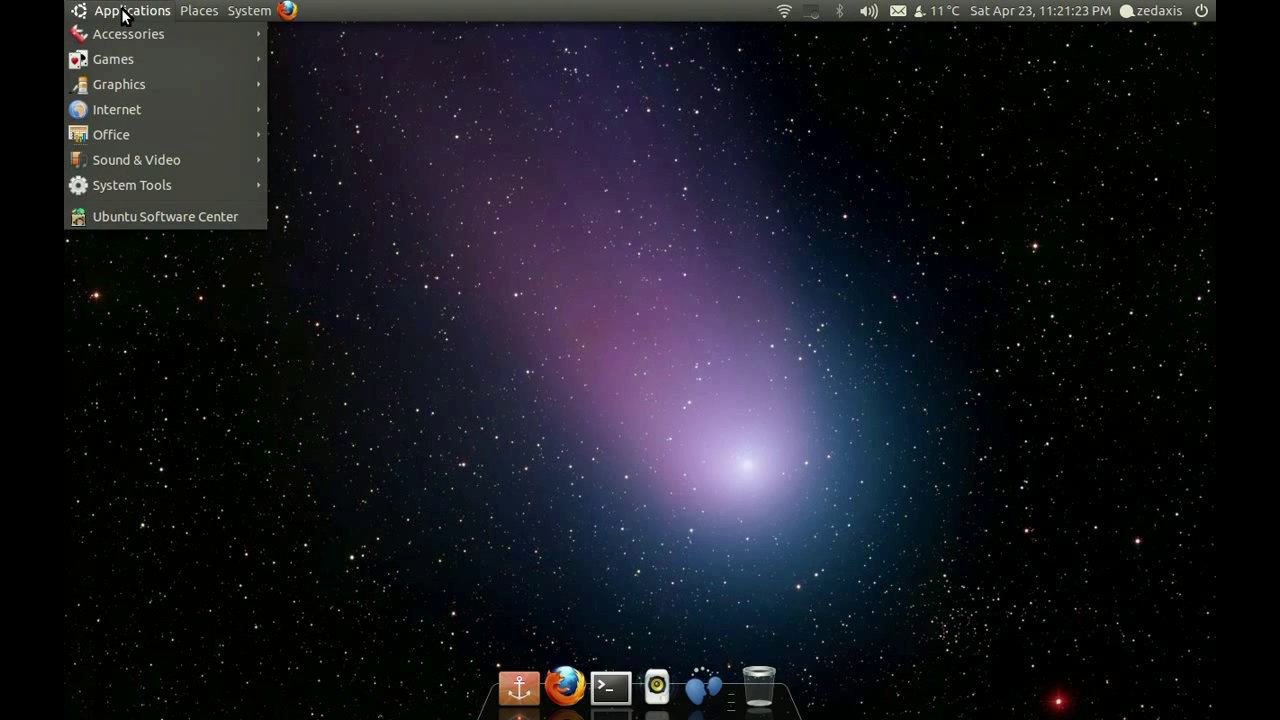
mouse_move(164, 87)
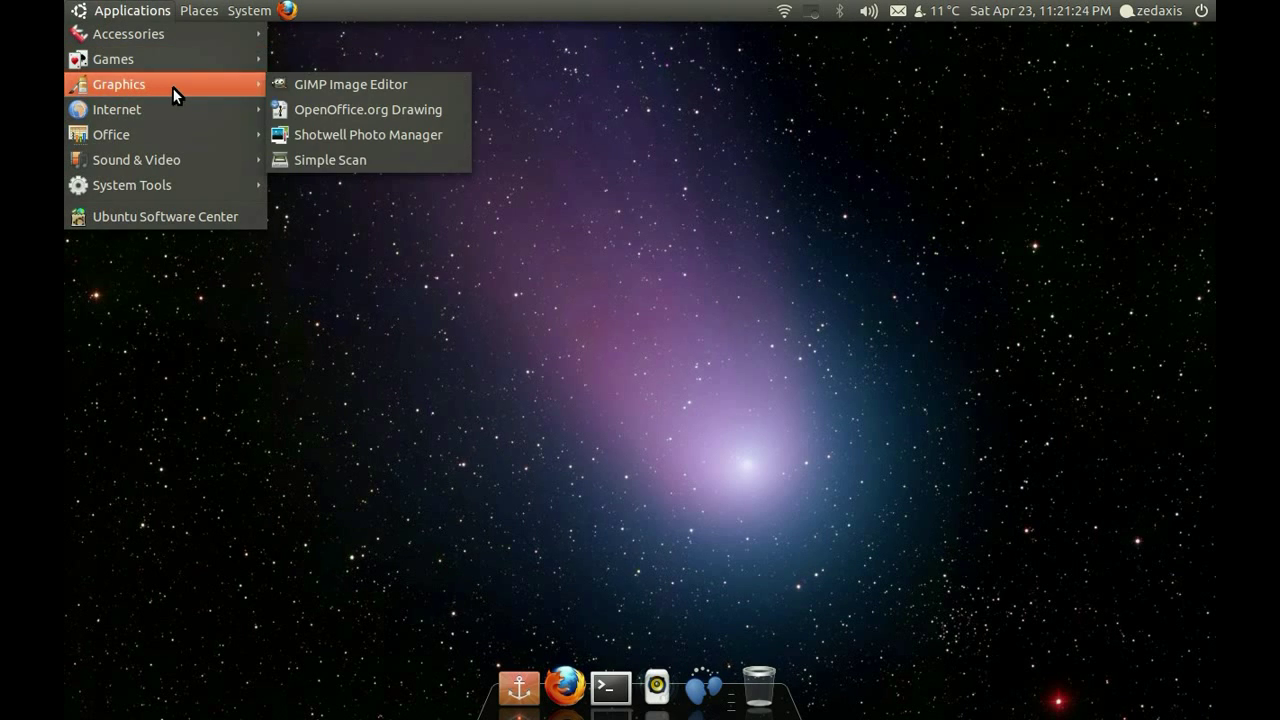
left_click(311, 84)
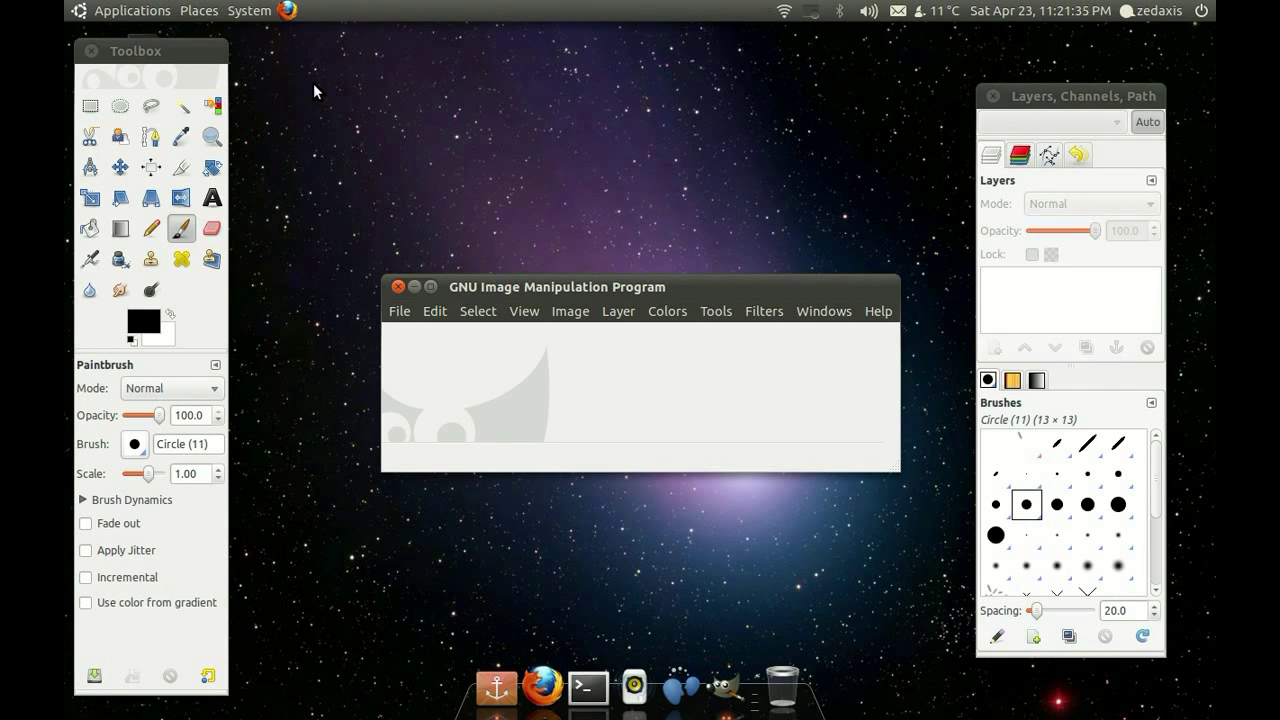
left_click(430, 287)
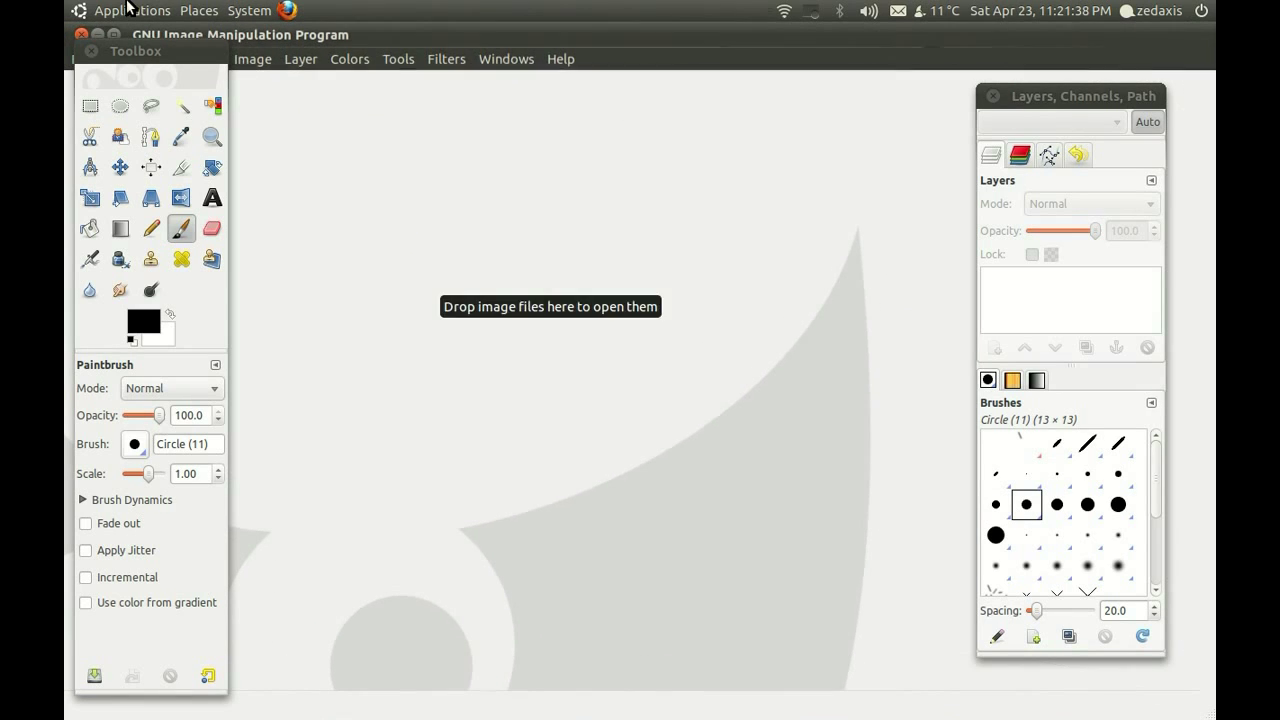
left_click_drag(203, 50, 248, 90)
Bring up GIMP's Create a New Image dialog with its 640 × 400 pixel default
left_click(132, 10)
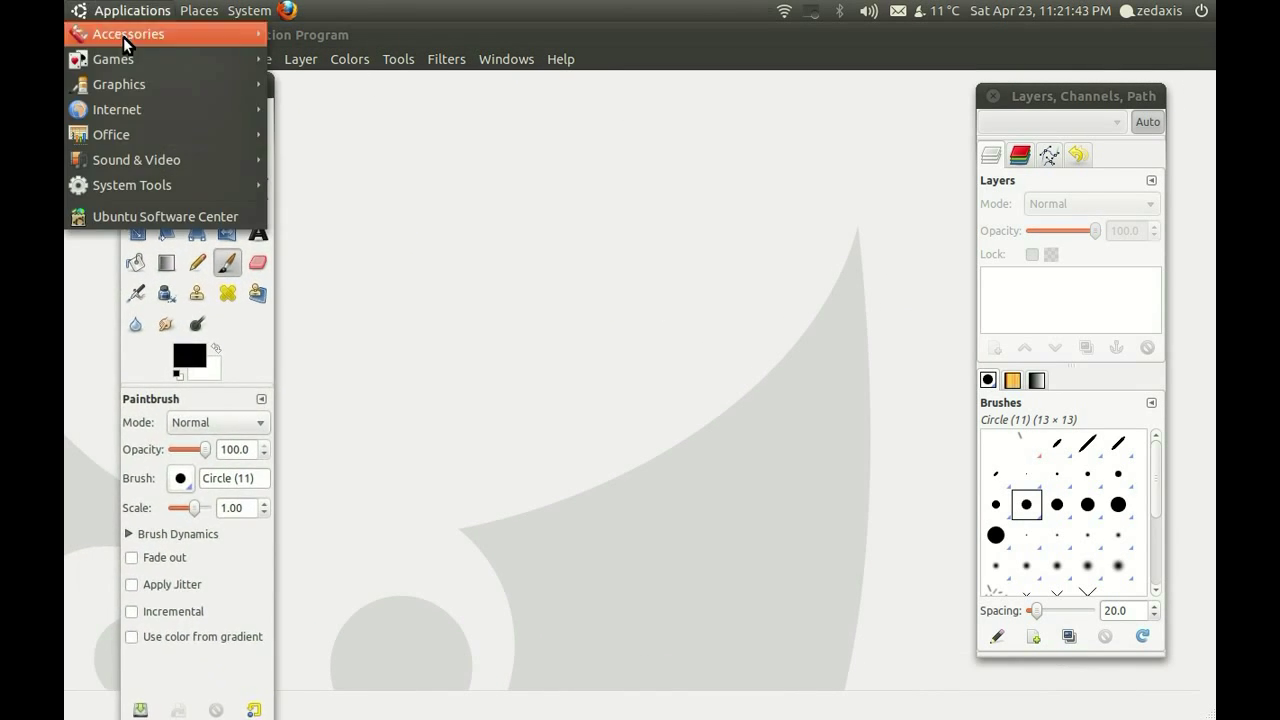
mouse_move(128, 86)
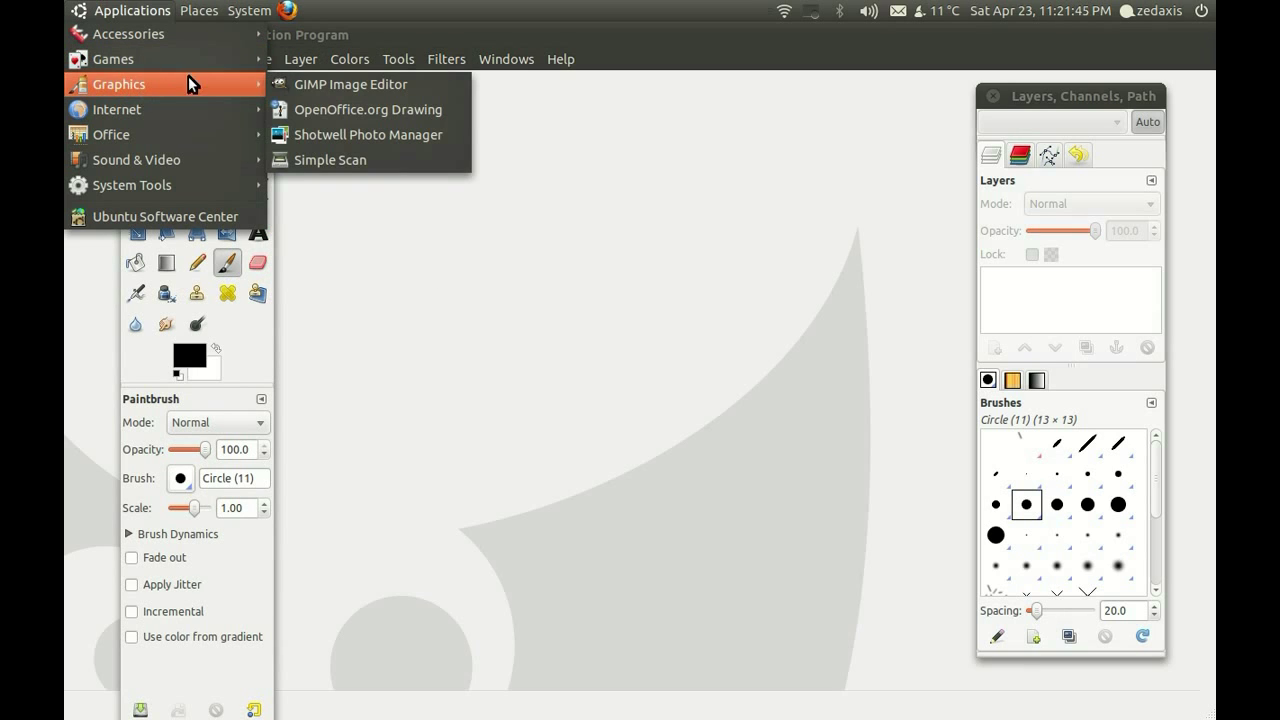
left_click(272, 45)
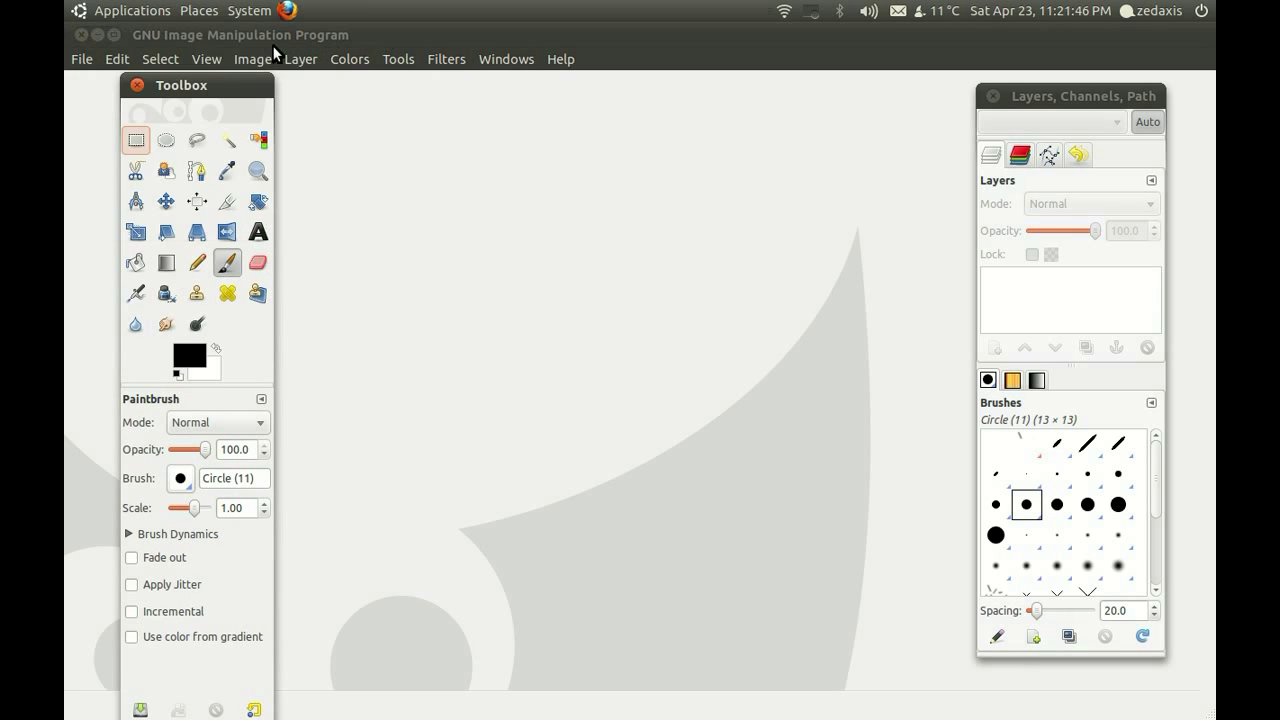
left_click(82, 59)
left_click(103, 82)
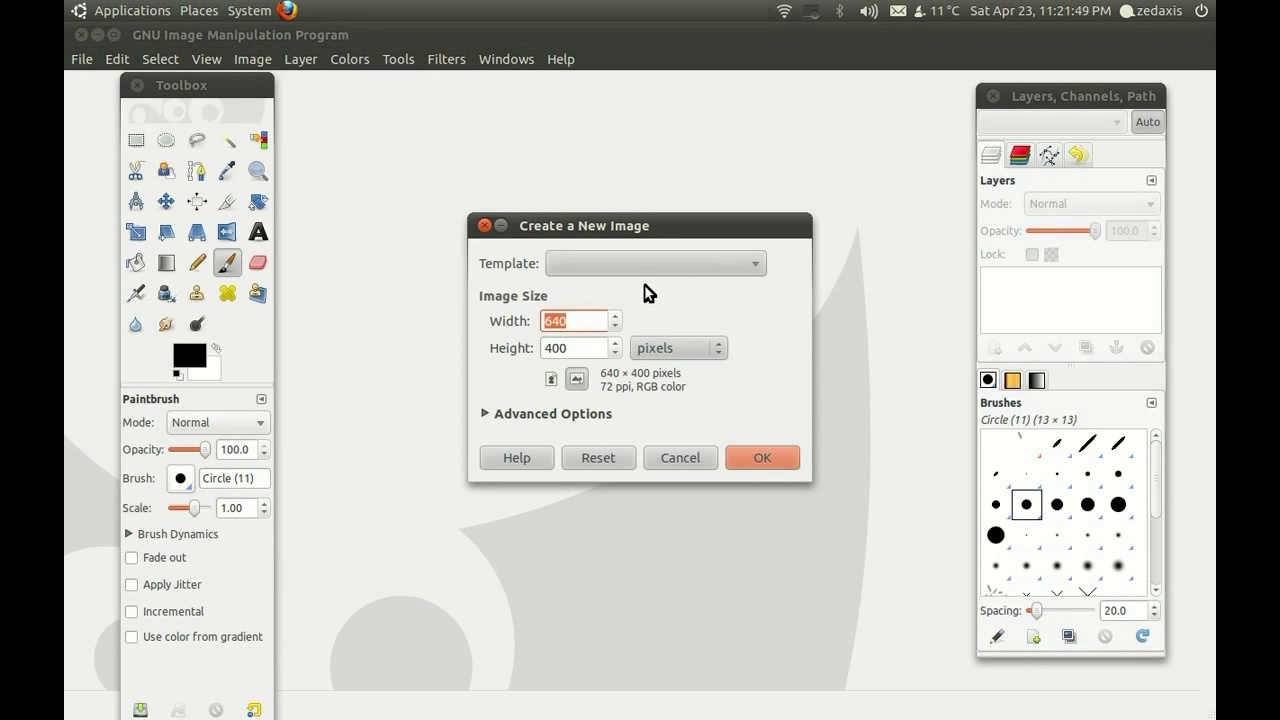
Create the blank 640 × 400 image and scribble black loops across the canvas
left_click(780, 462)
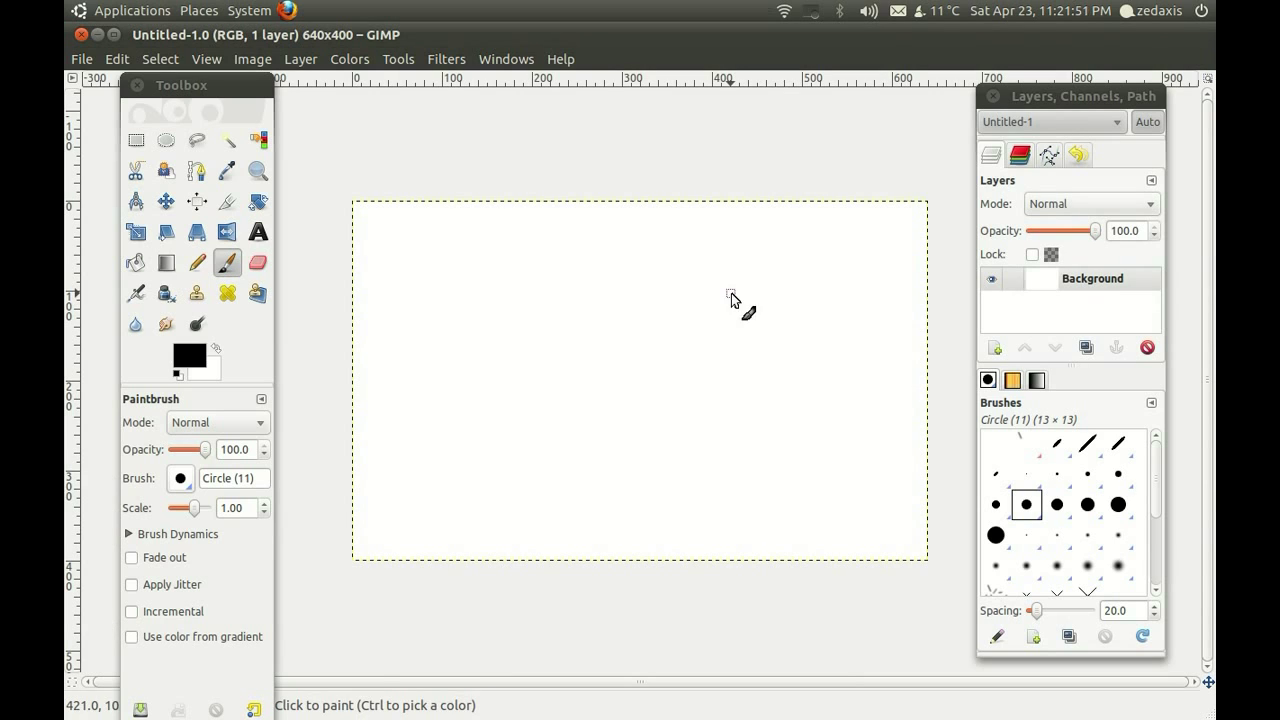
mouse_move(612, 330)
left_mouse_down()
mouse_move(757, 374)
mouse_move(708, 270)
left_mouse_up()
mouse_move(629, 266)
left_mouse_down()
mouse_move(503, 297)
mouse_move(560, 514)
mouse_move(777, 437)
mouse_move(848, 326)
mouse_move(614, 286)
left_mouse_up()
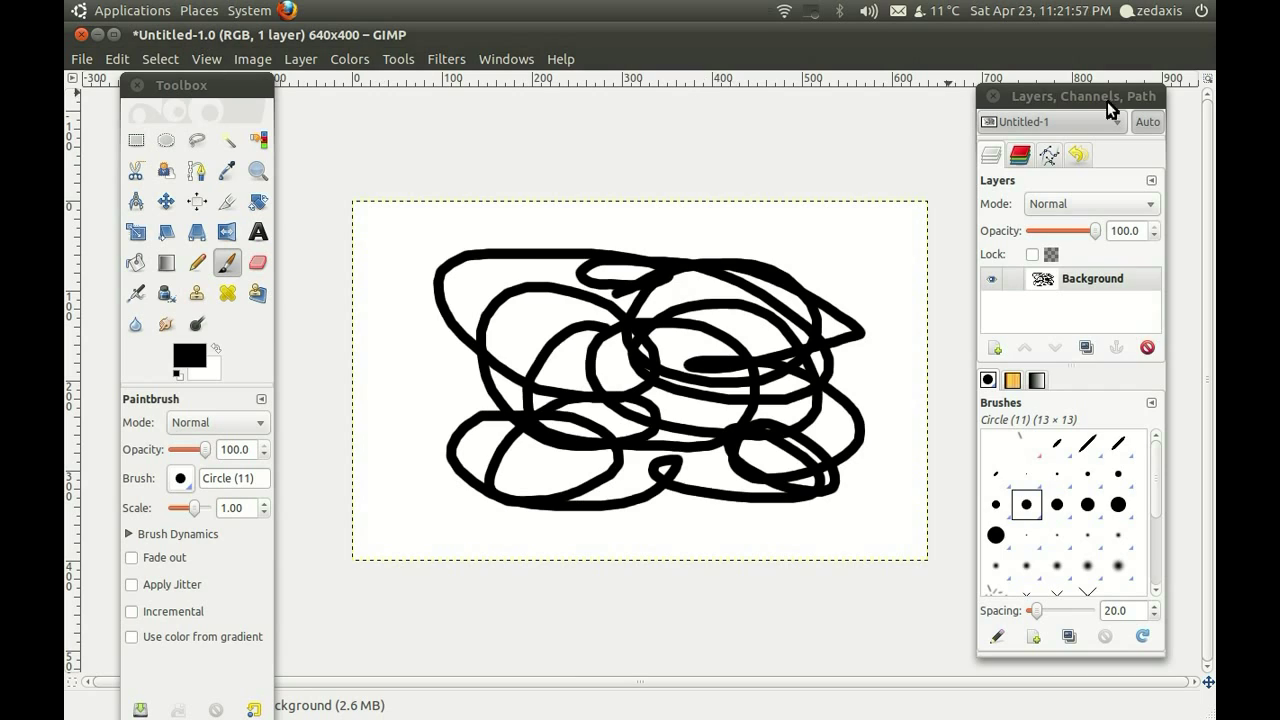
Close the scribbled image without saving and quit GIMP
left_click(84, 34)
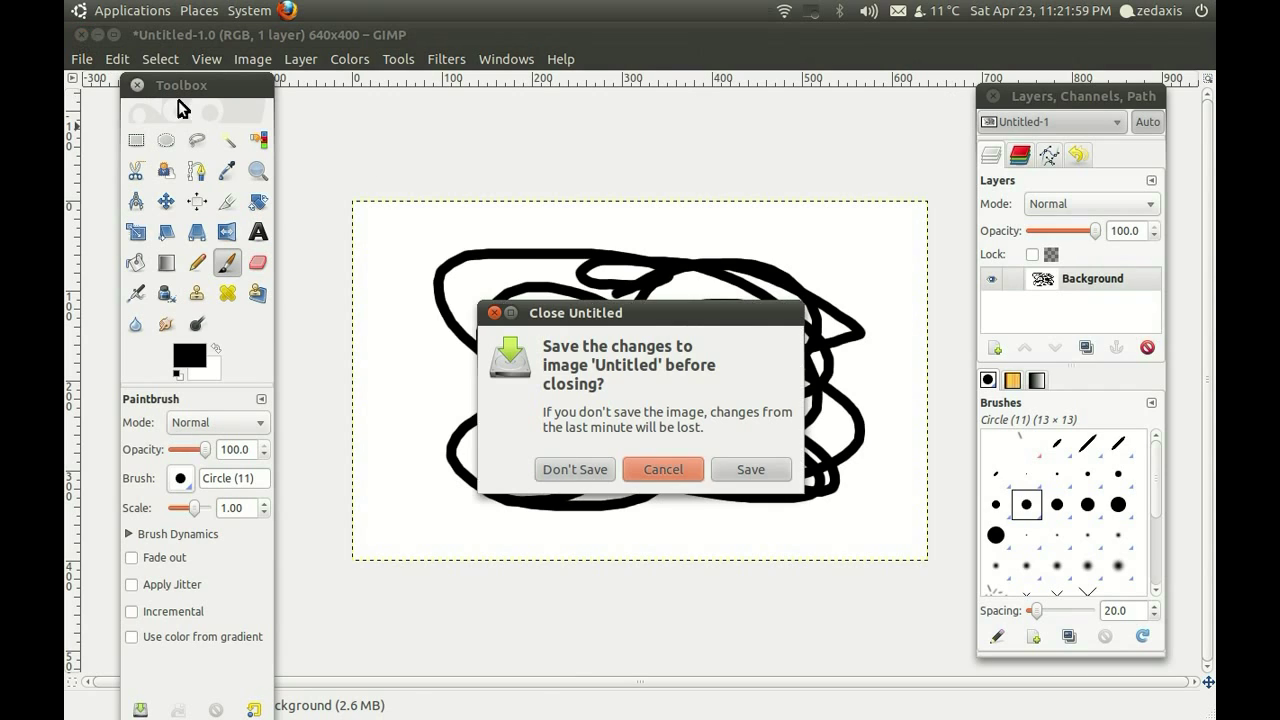
left_click(575, 469)
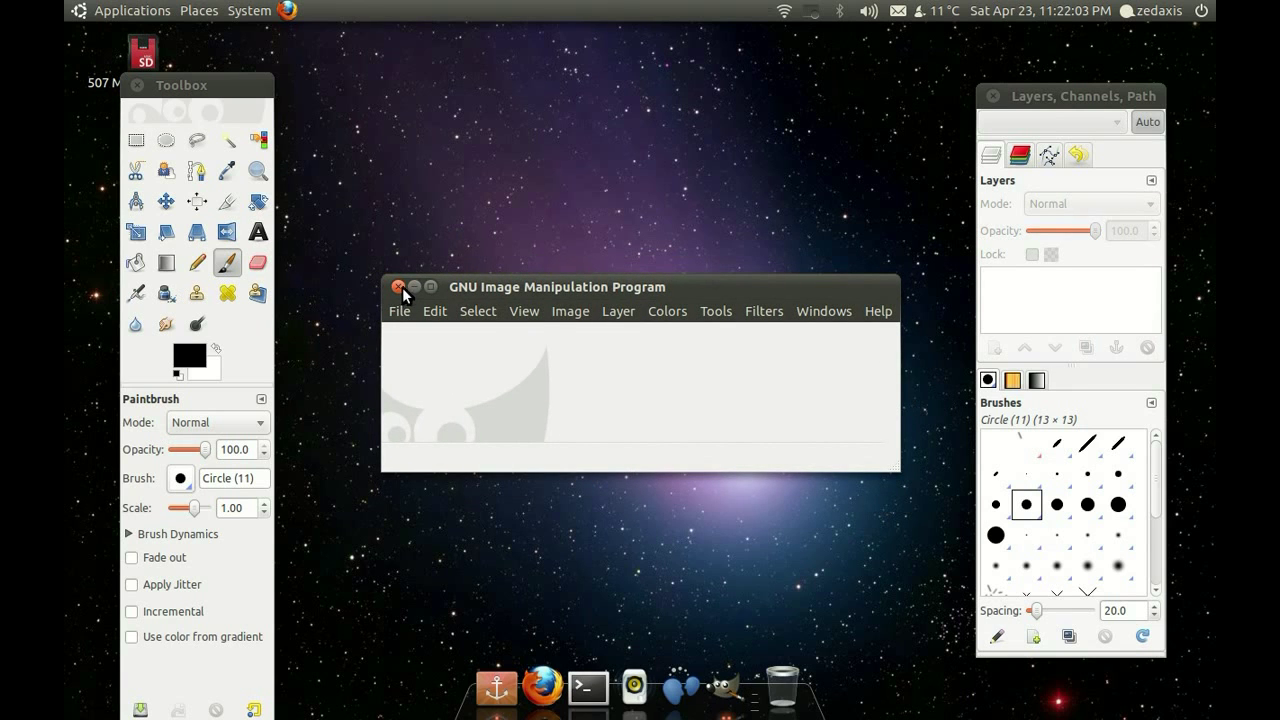
left_click_drag(614, 286, 502, 218)
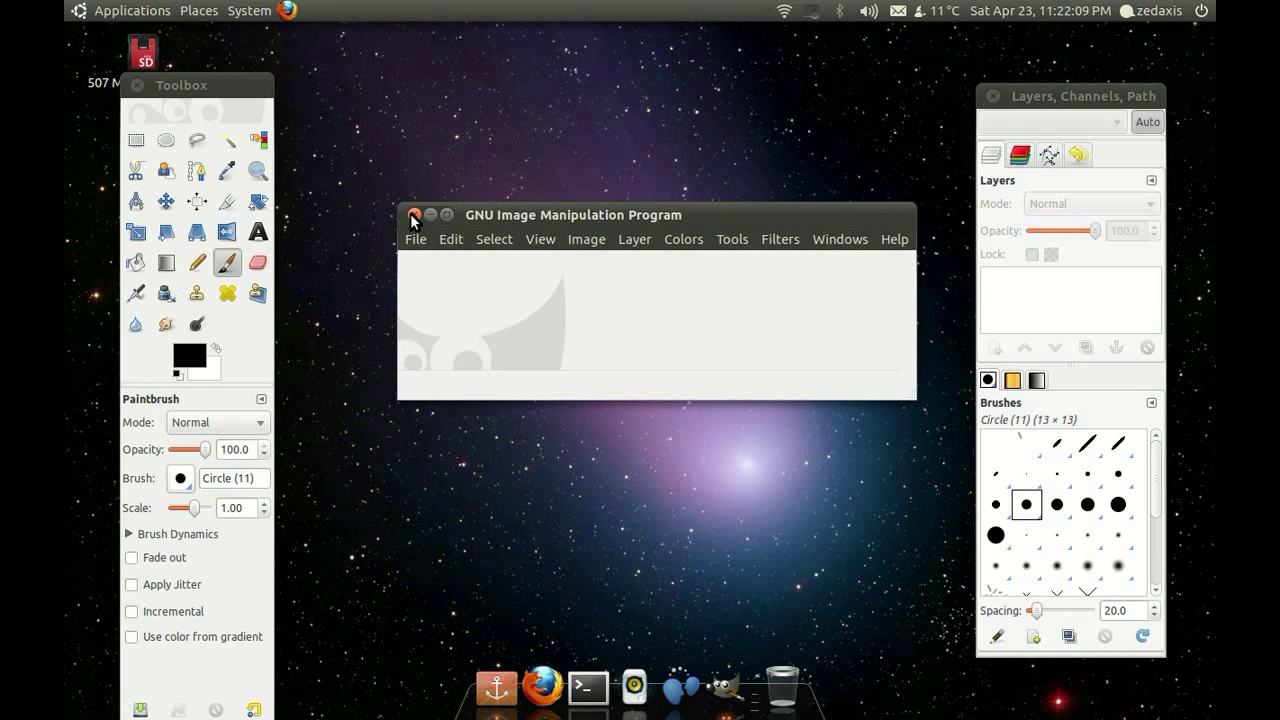
left_click(412, 214)
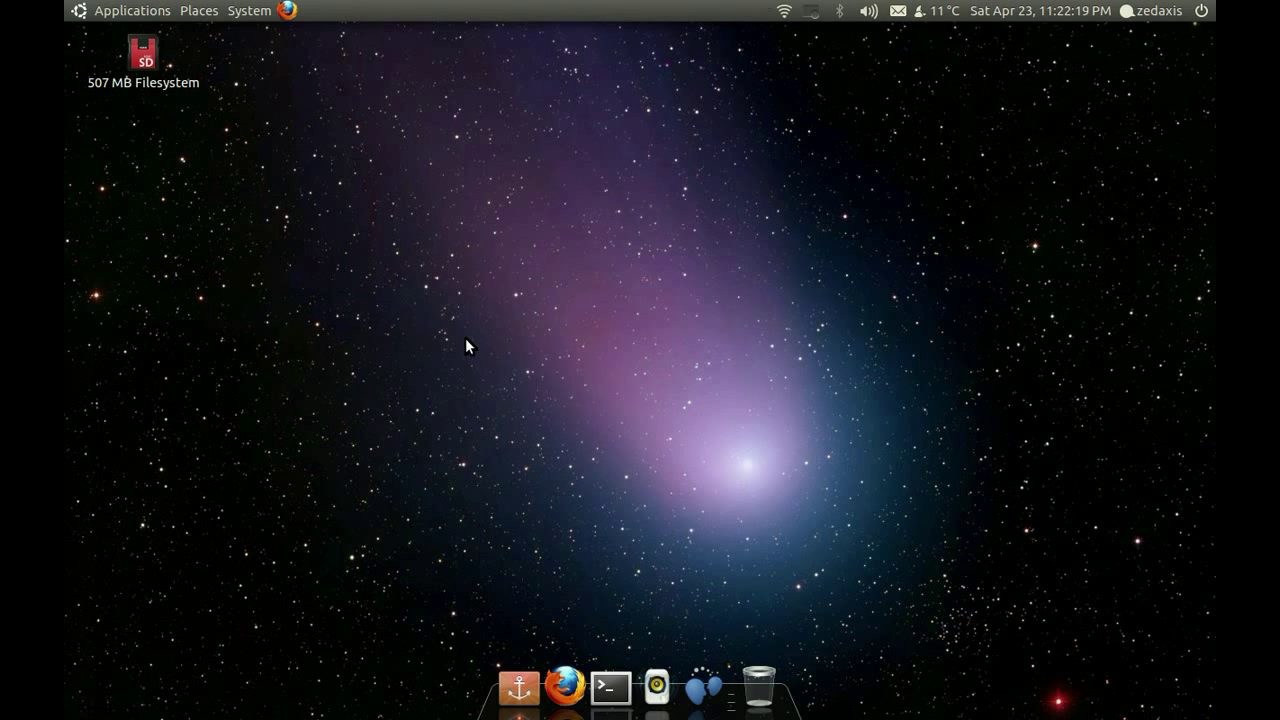
Open the Chat Accounts settings from the user status menu, then close them
left_click(1143, 15)
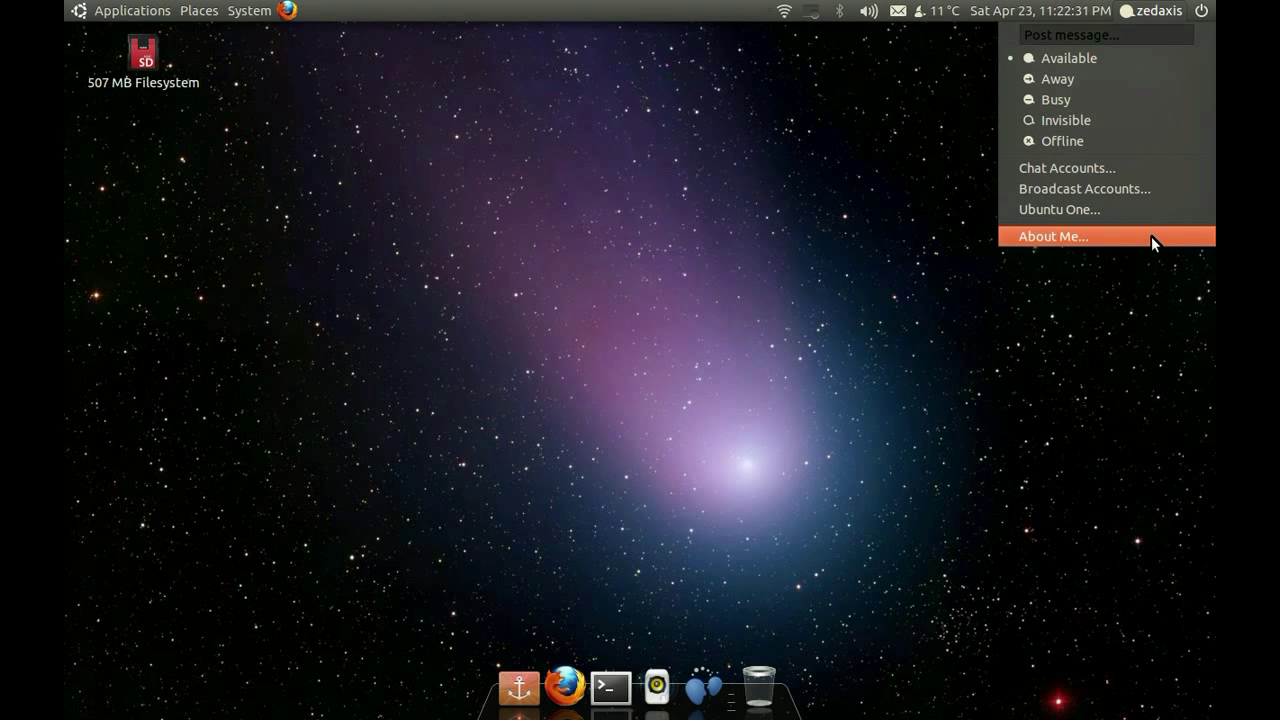
left_click(1144, 171)
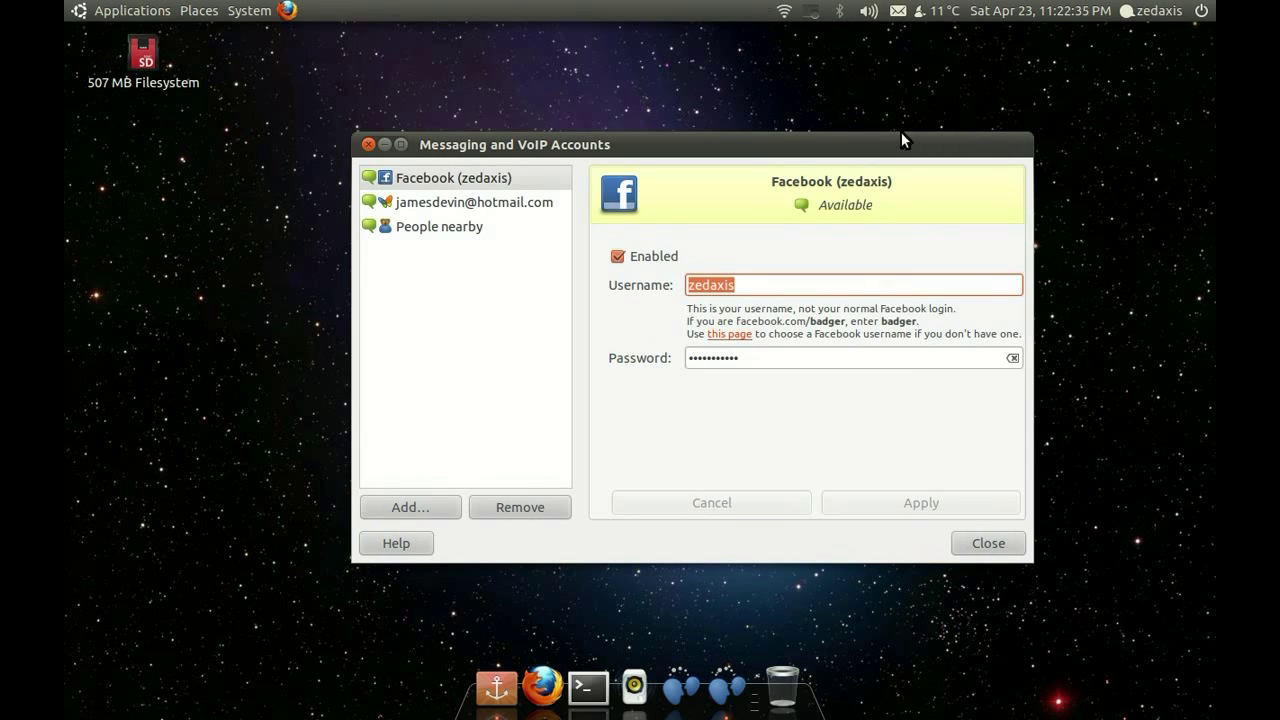
left_click(984, 545)
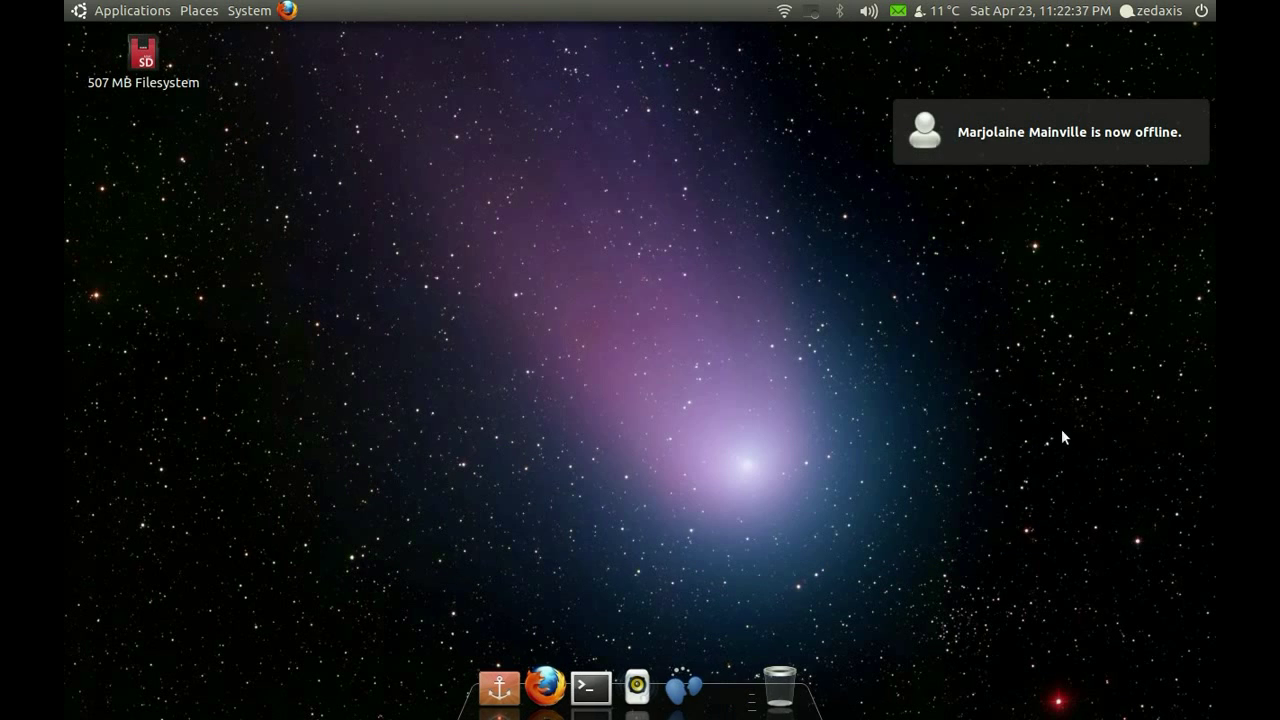
Review the Broadcast Accounts settings, then open the About Me personal details window
left_click(1152, 11)
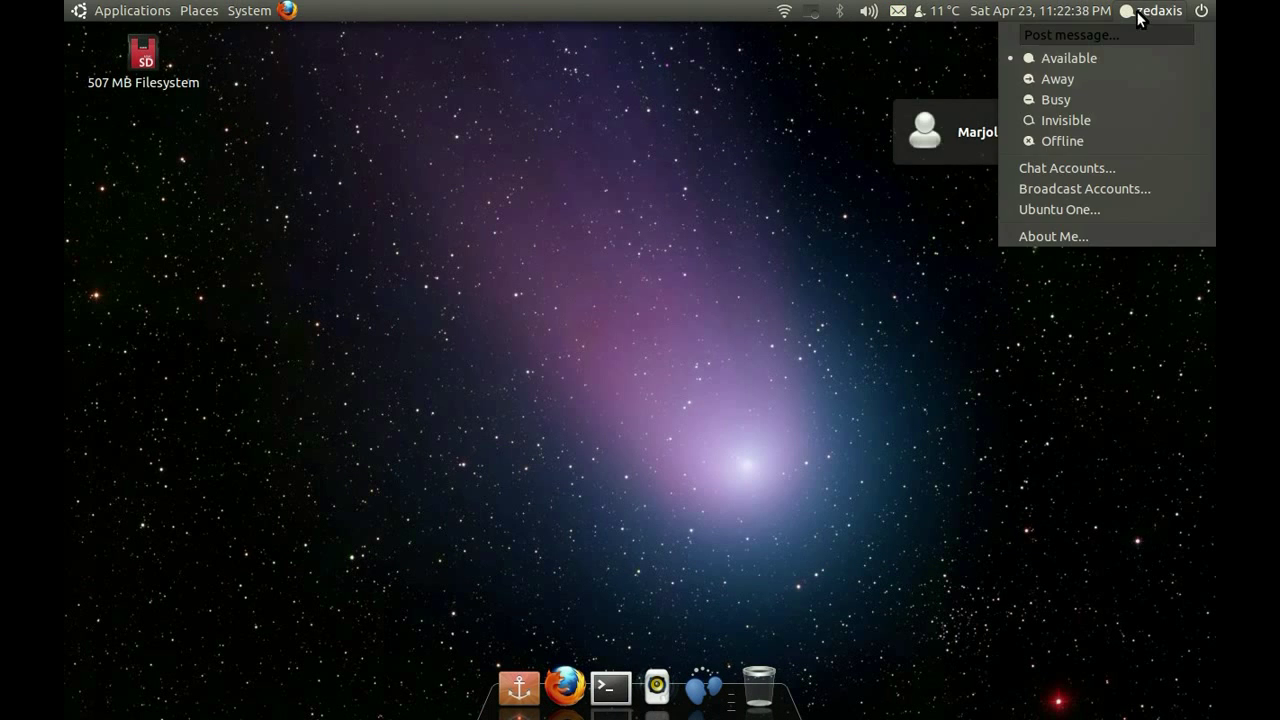
left_click(1154, 188)
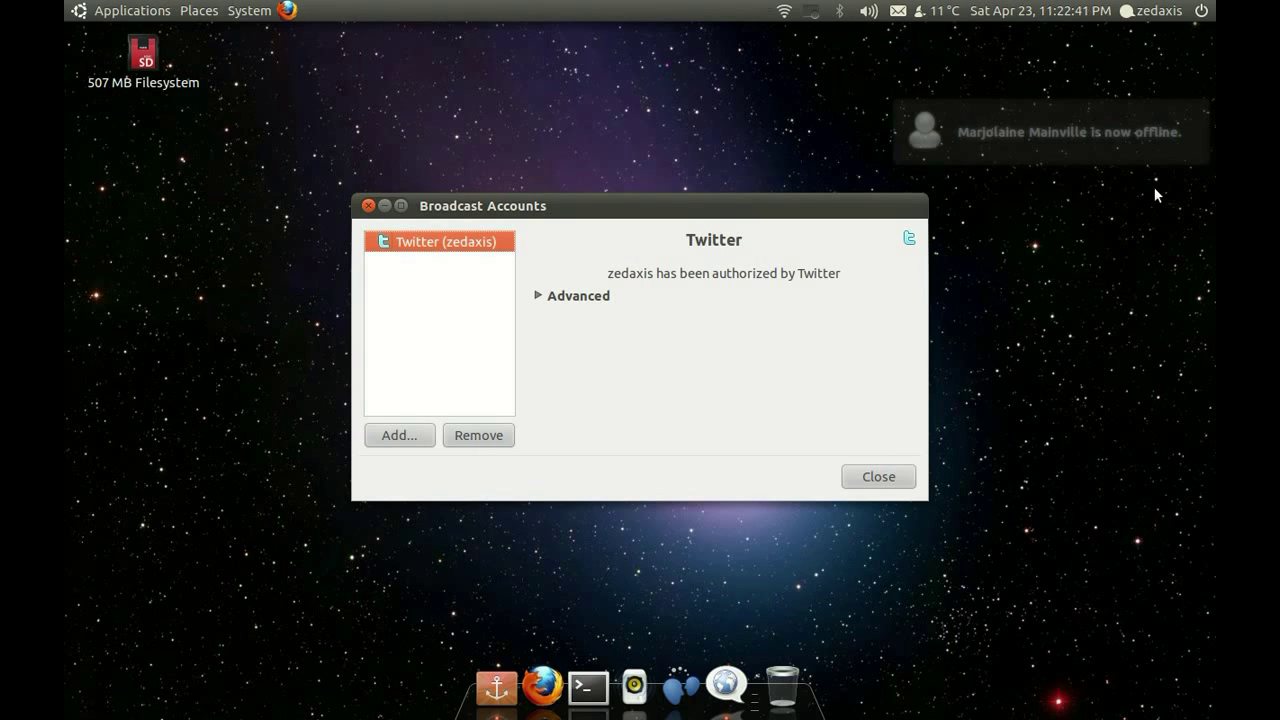
left_click(880, 478)
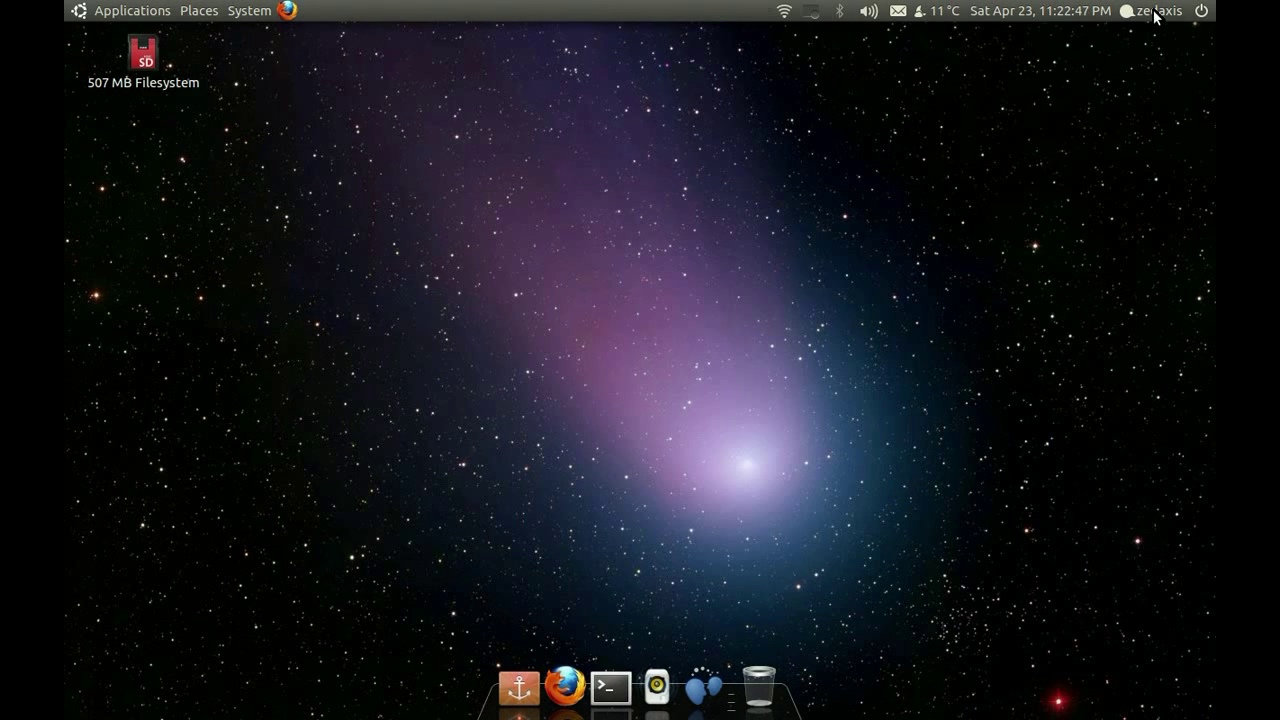
left_click(1156, 12)
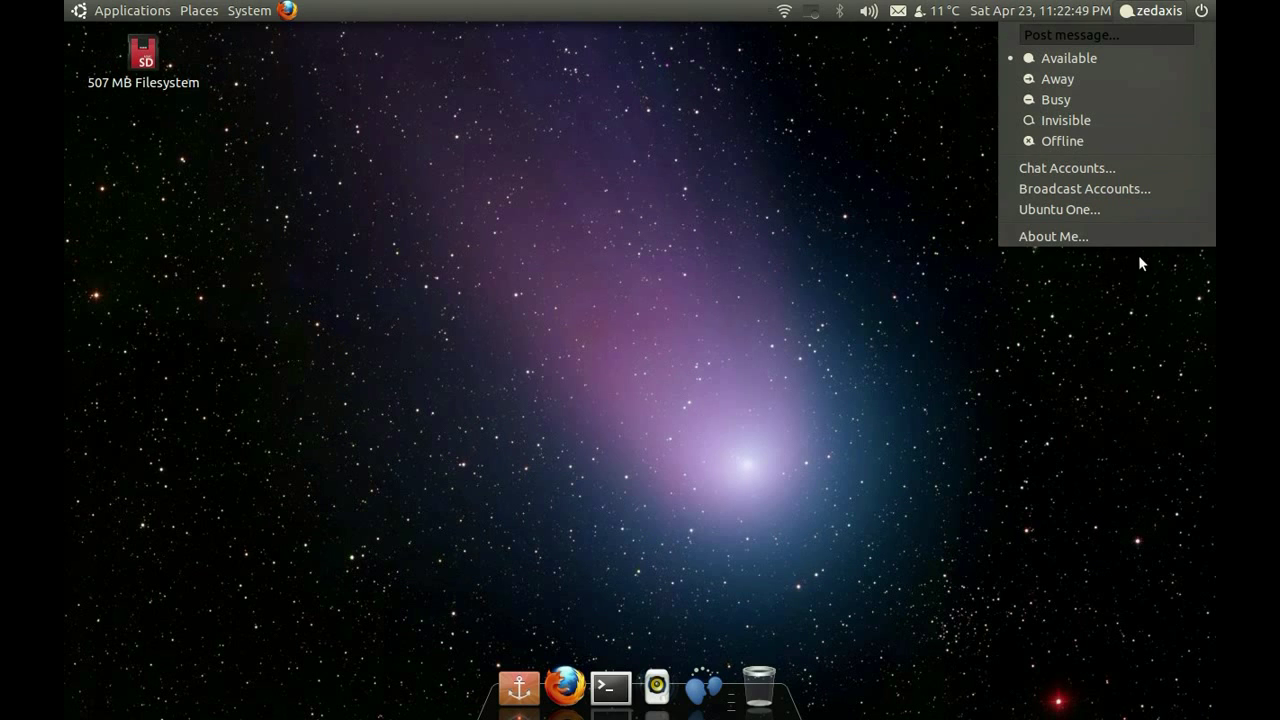
left_click(1118, 234)
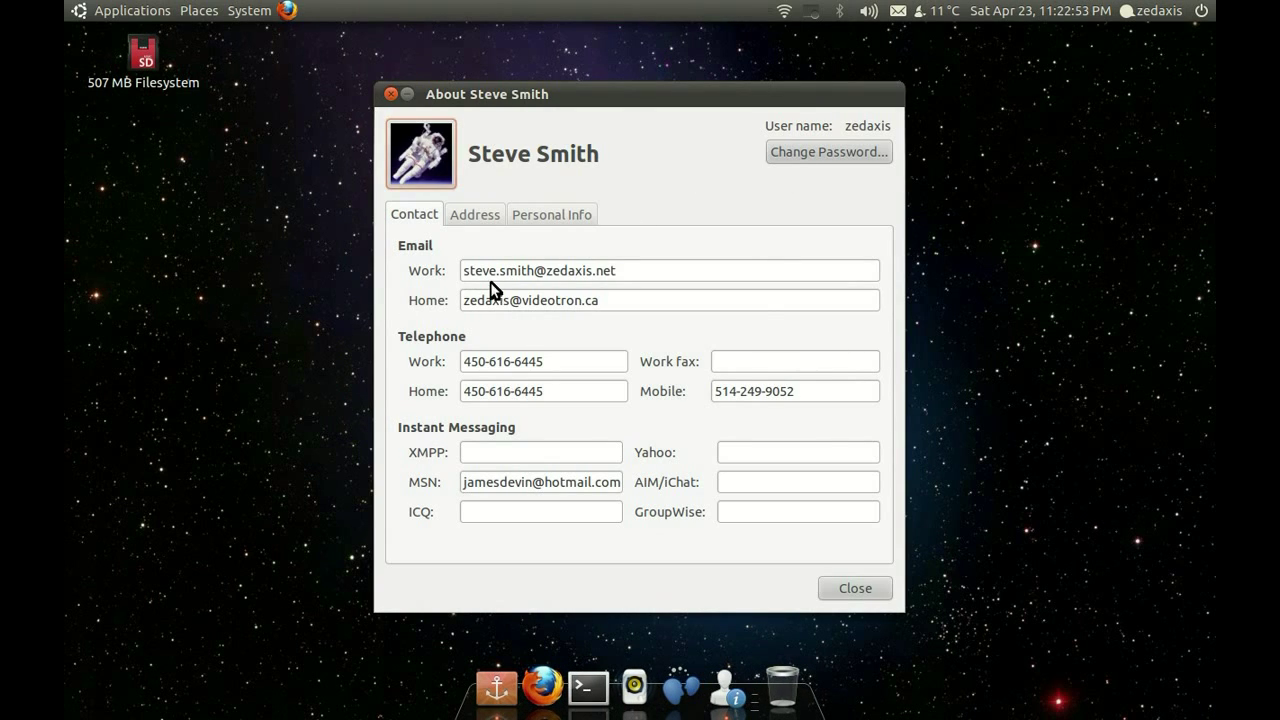
Close About Me and unlock the user status indicator from the panel
left_click(391, 94)
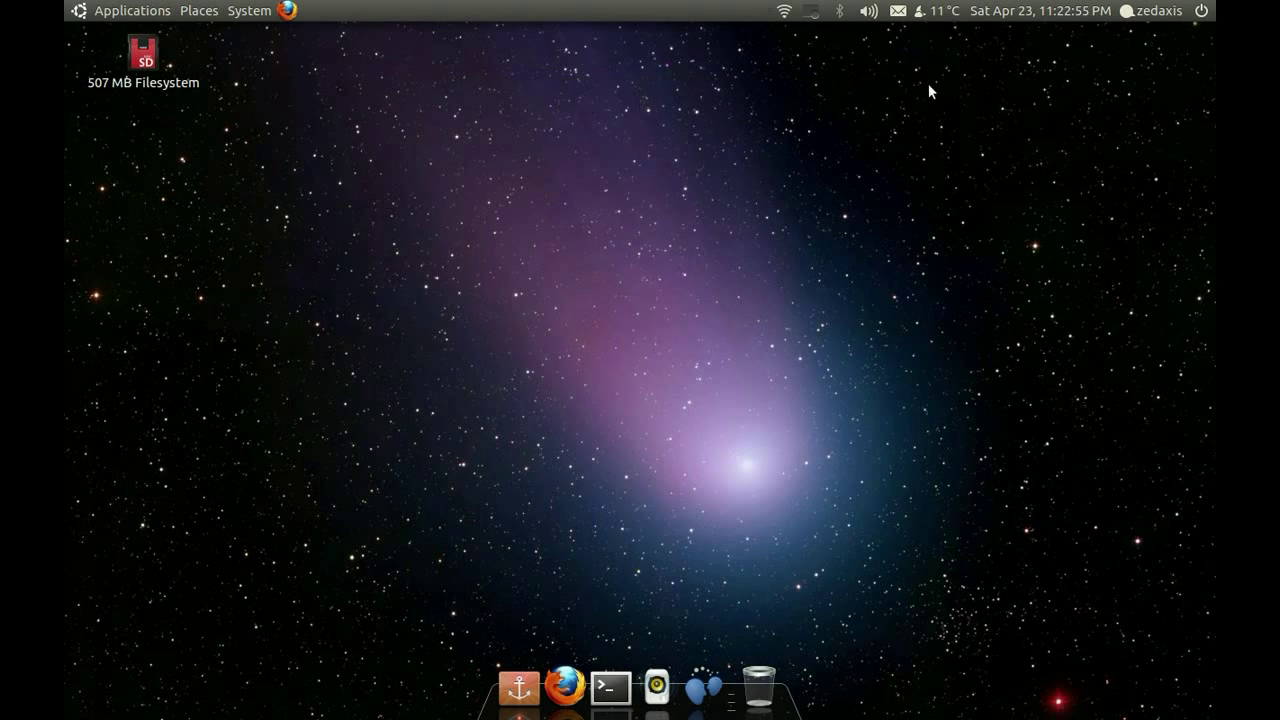
right_click(1127, 12)
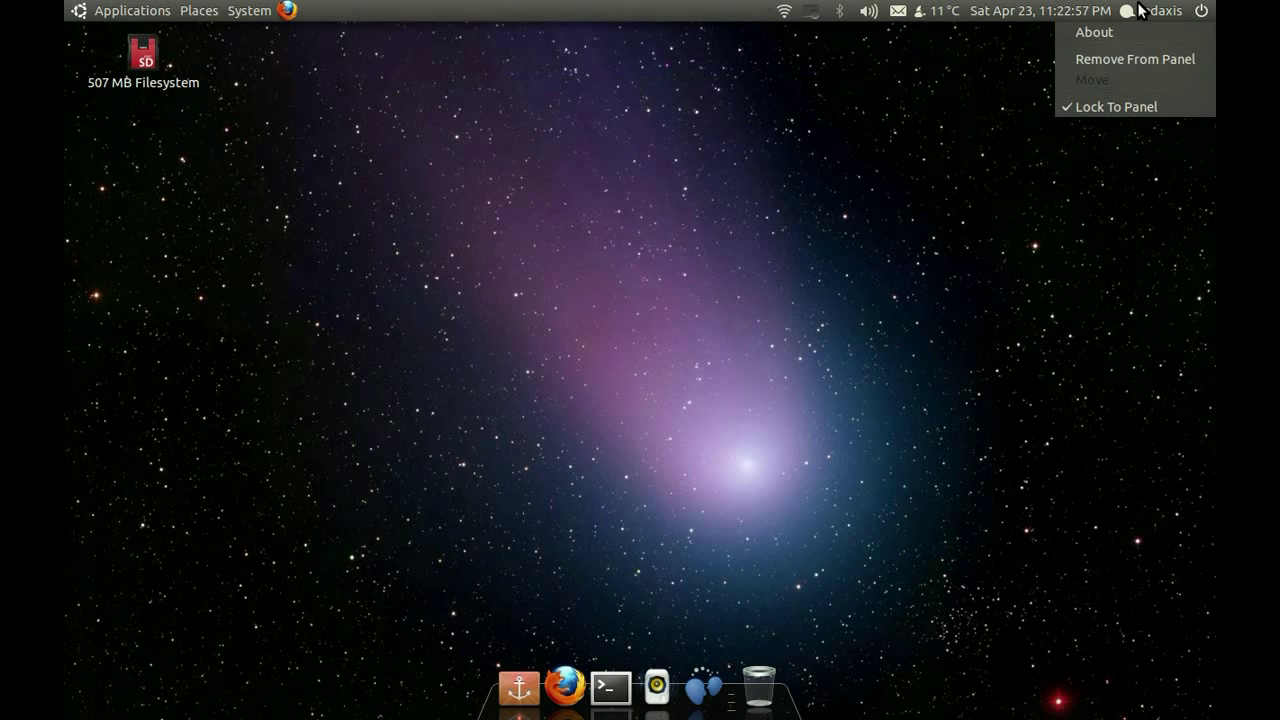
left_click(1142, 12)
right_click(1142, 12)
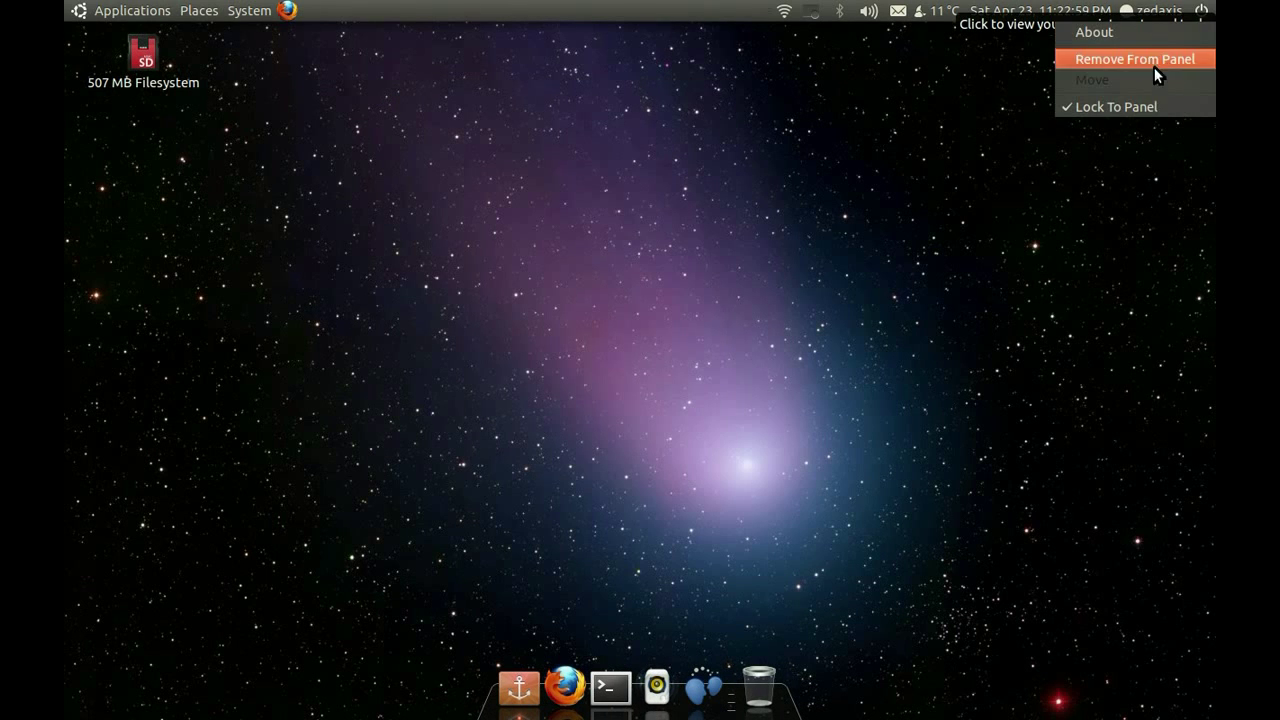
left_click(1148, 104)
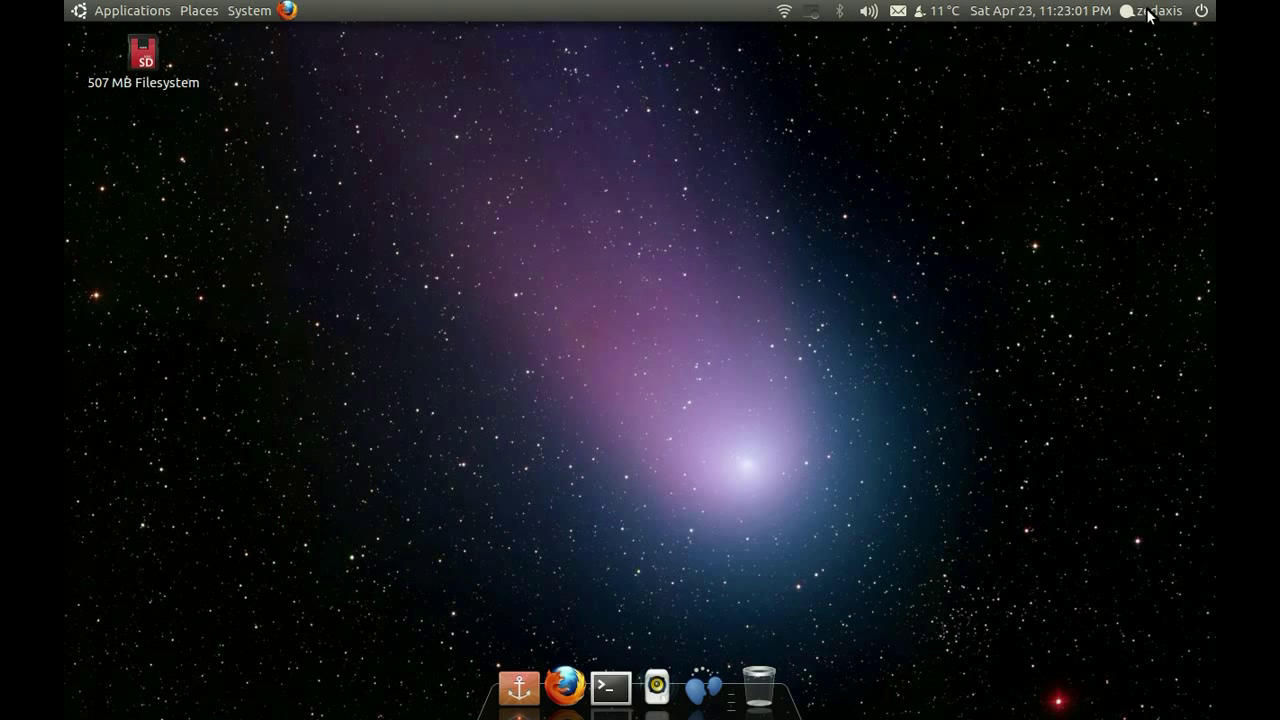
Open and close the online status menu, then lock the indicator back to the panel
left_click(1145, 12)
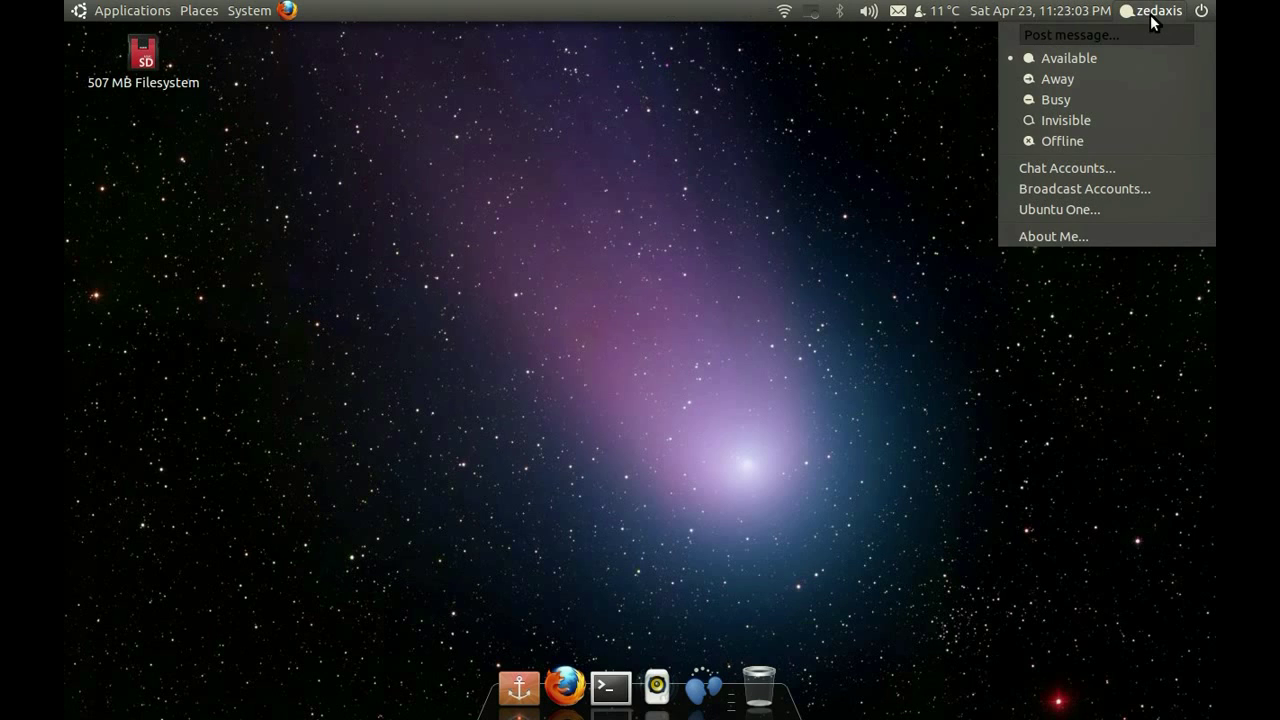
left_click(627, 45)
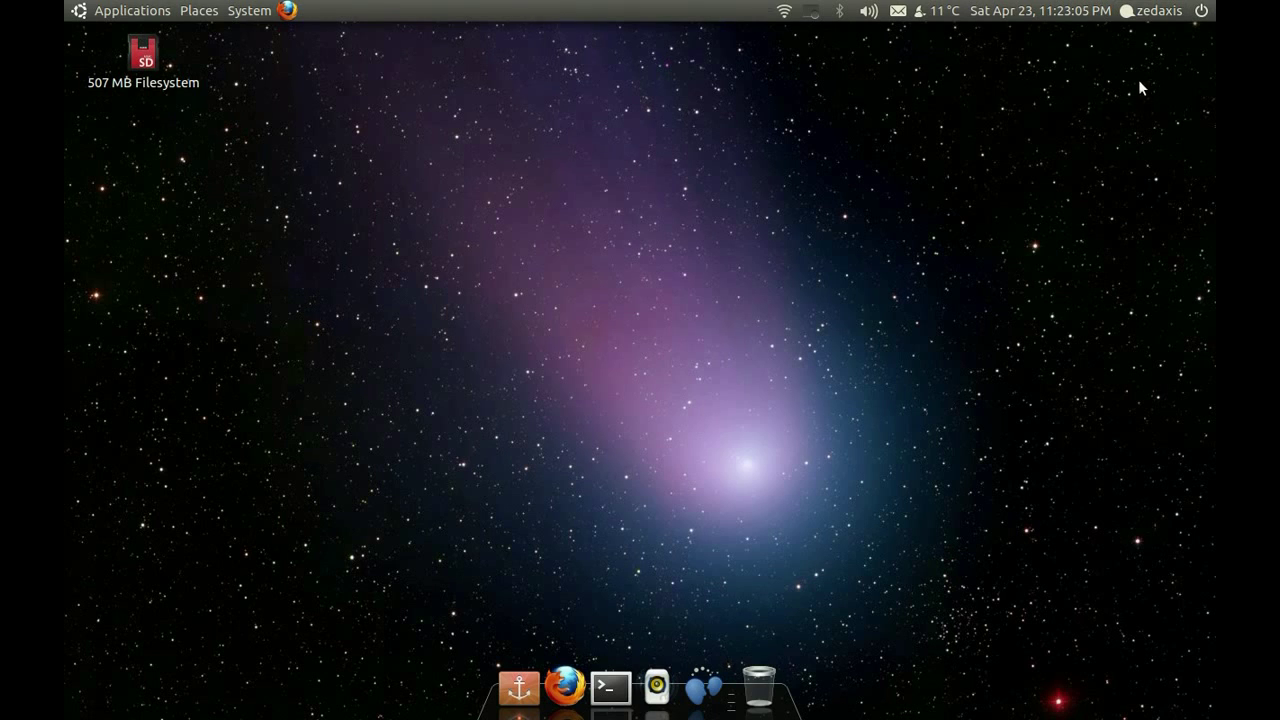
right_click(1161, 18)
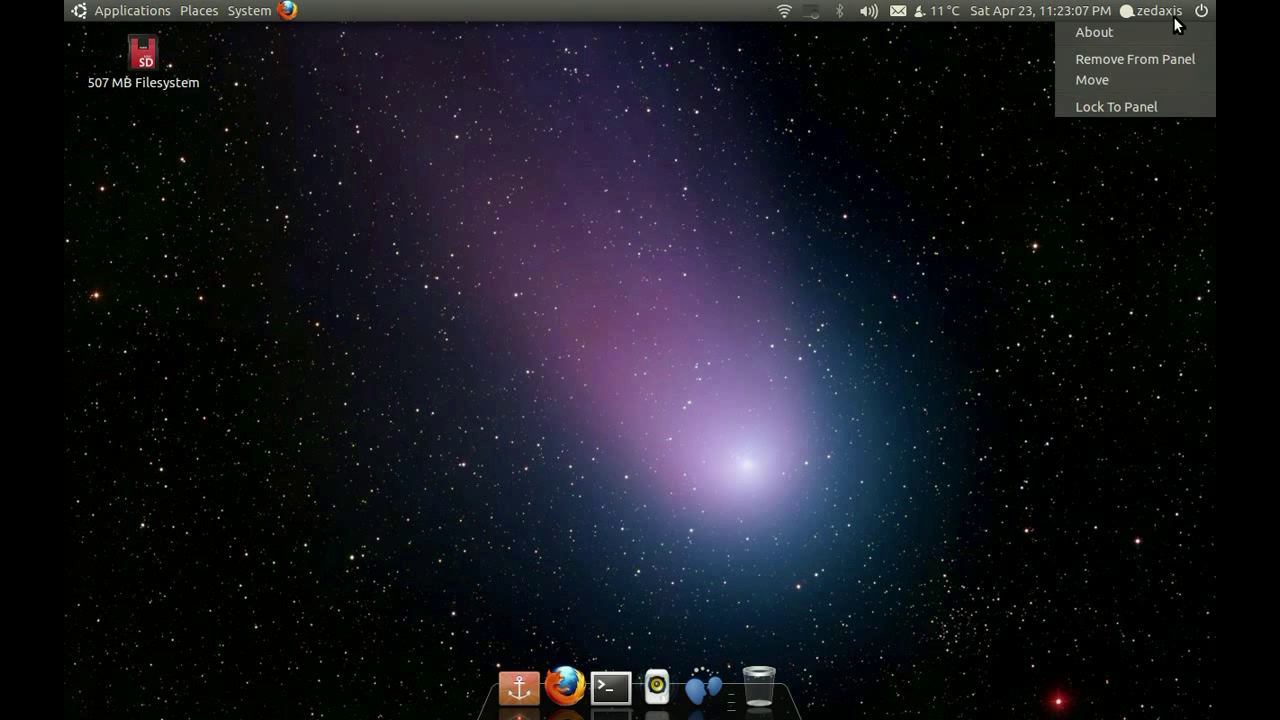
left_click(1176, 105)
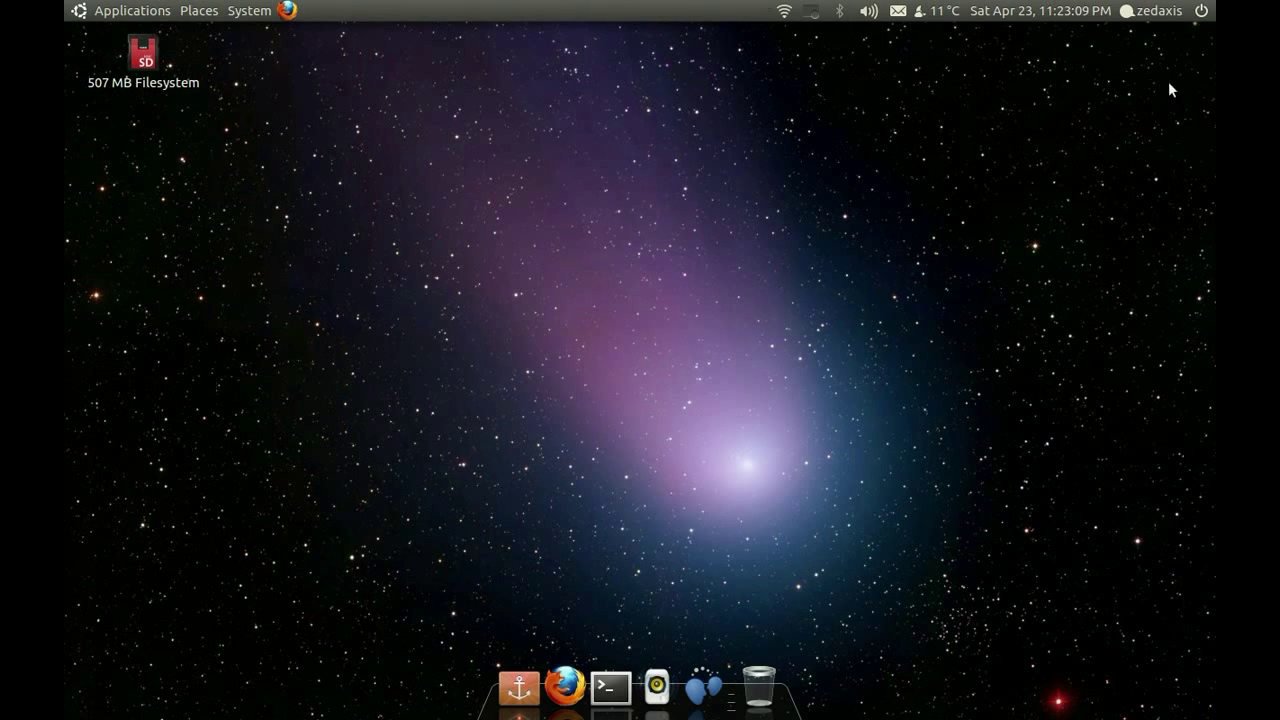
left_click(898, 11)
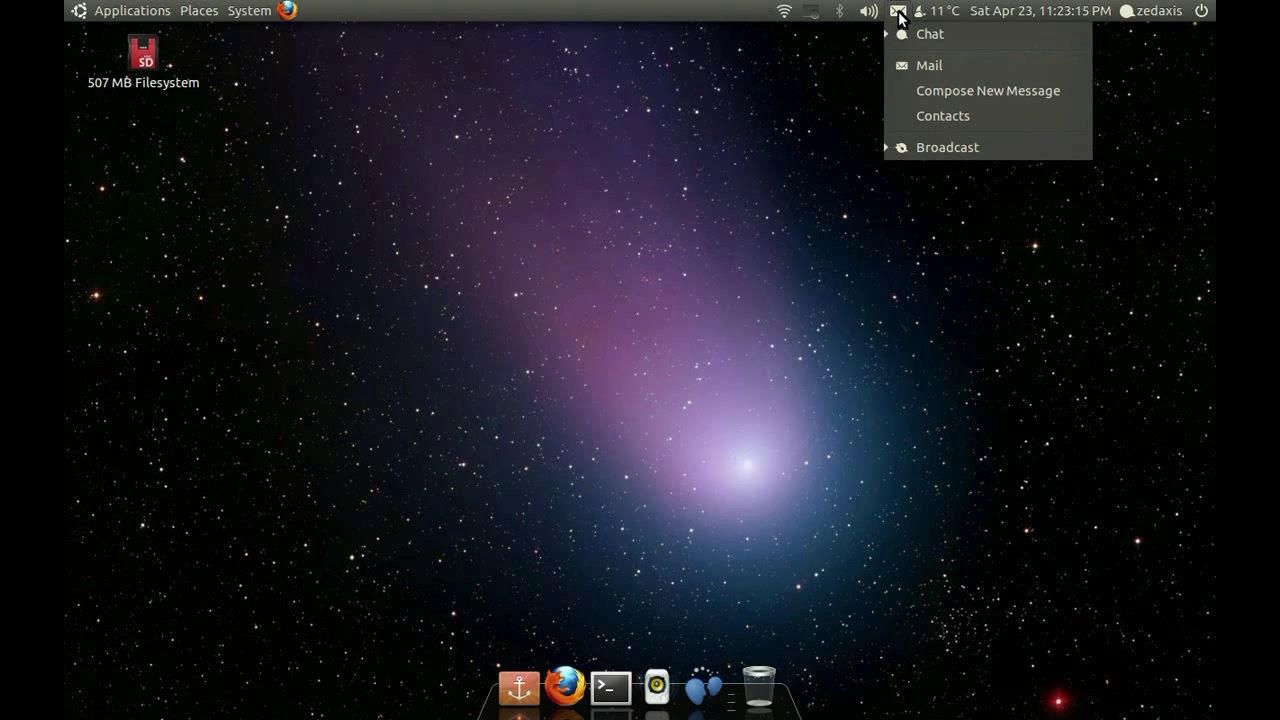
left_click(888, 34)
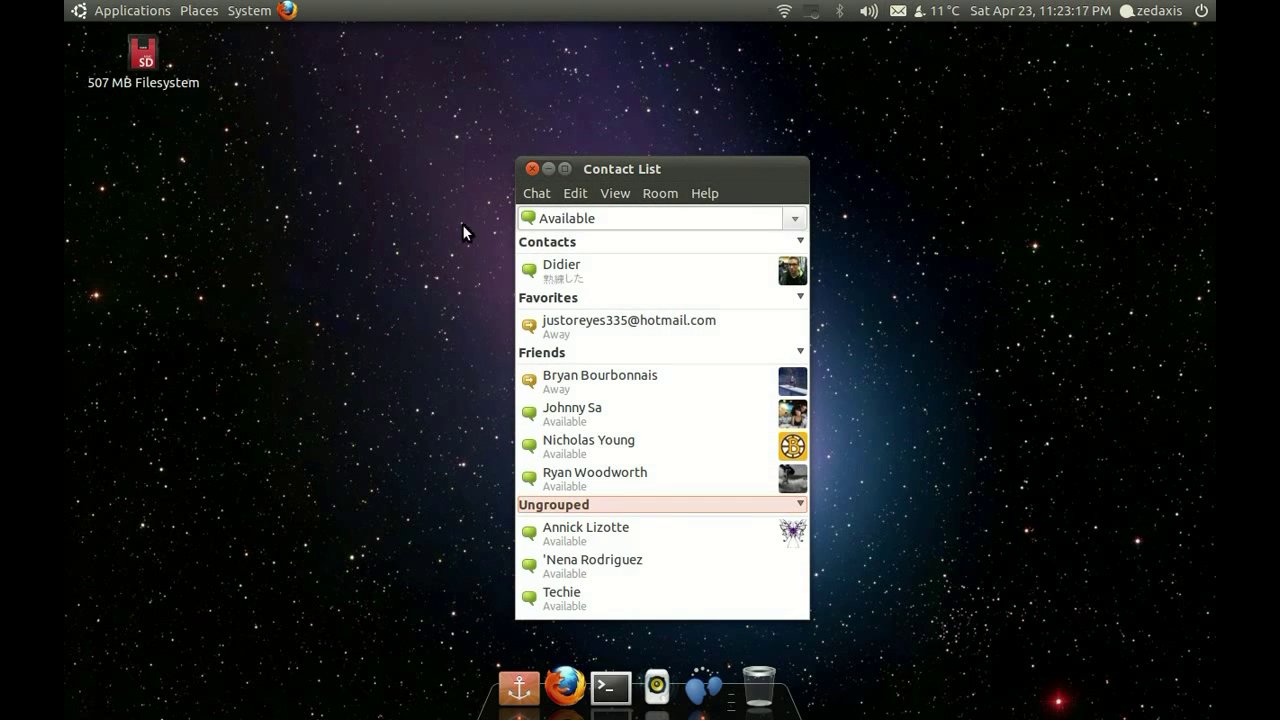
left_click(532, 169)
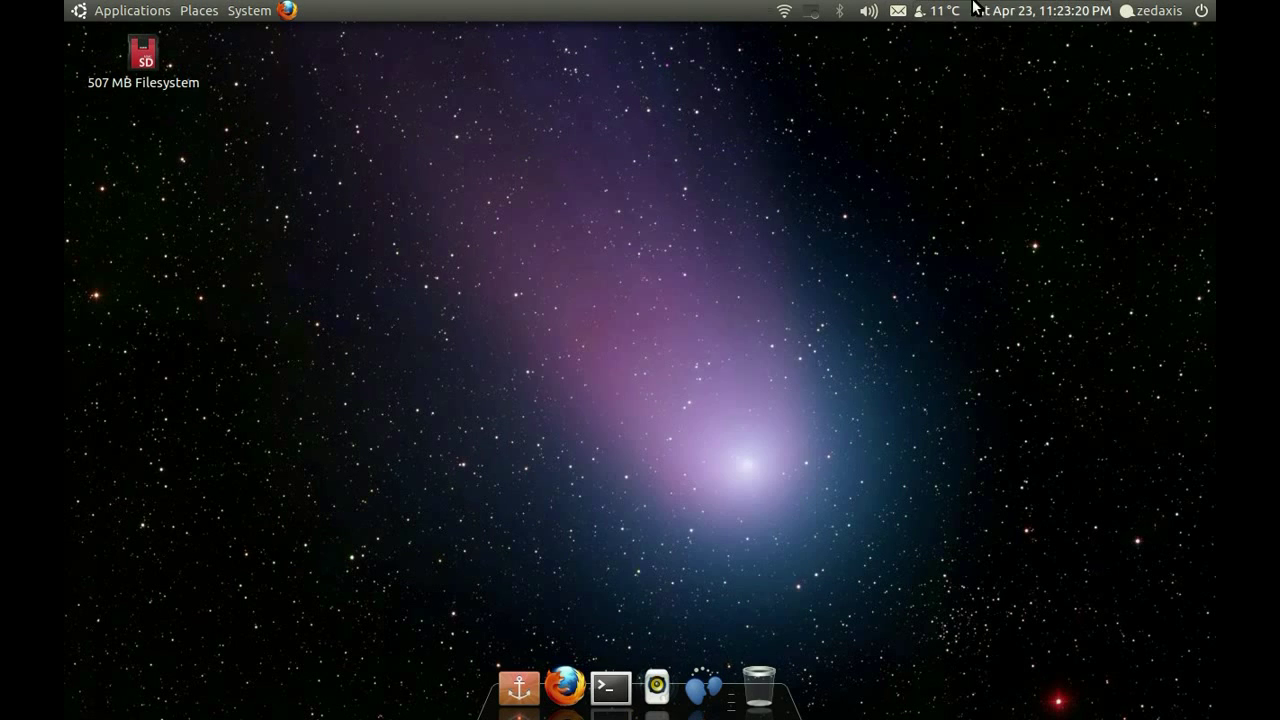
left_click(897, 13)
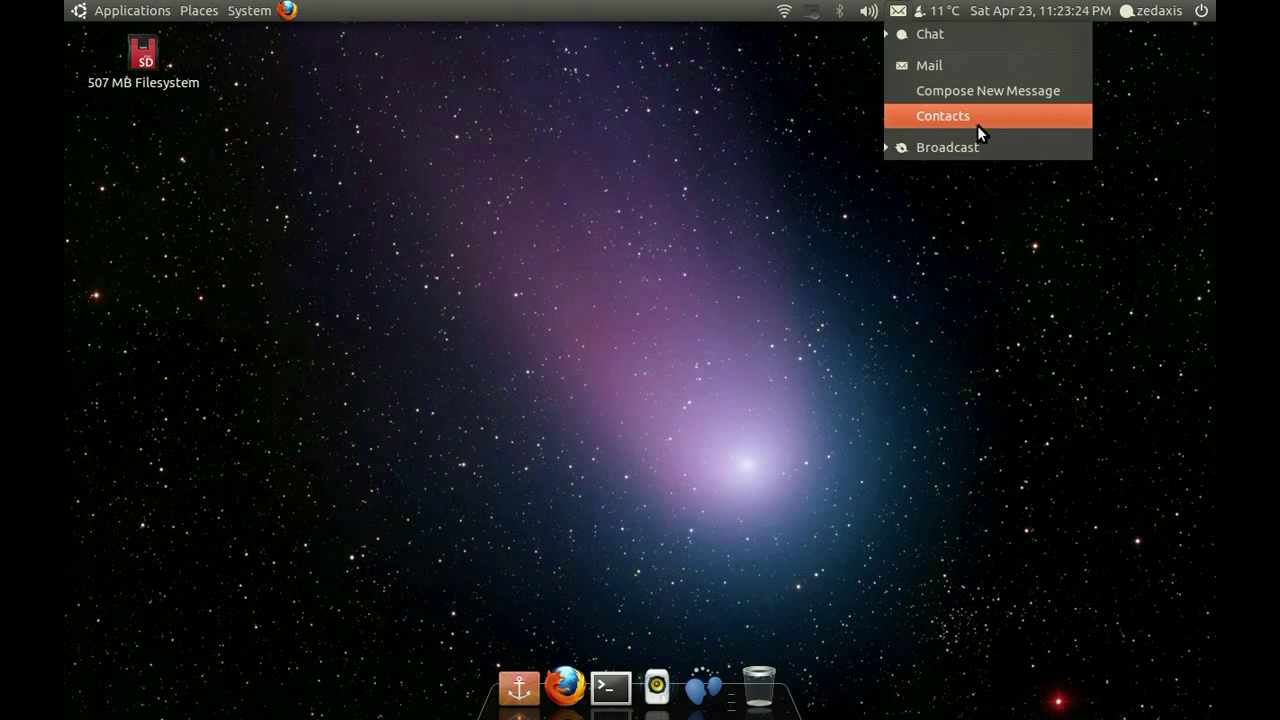
left_click(968, 60)
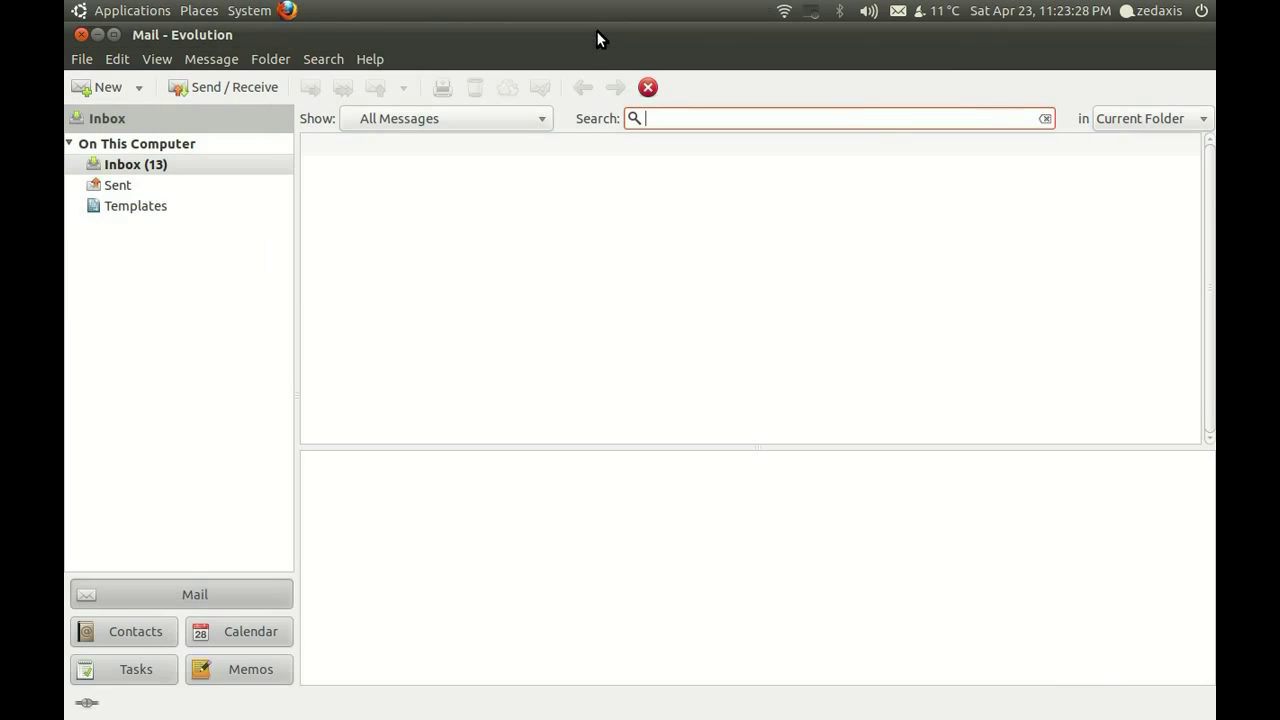
left_click(81, 36)
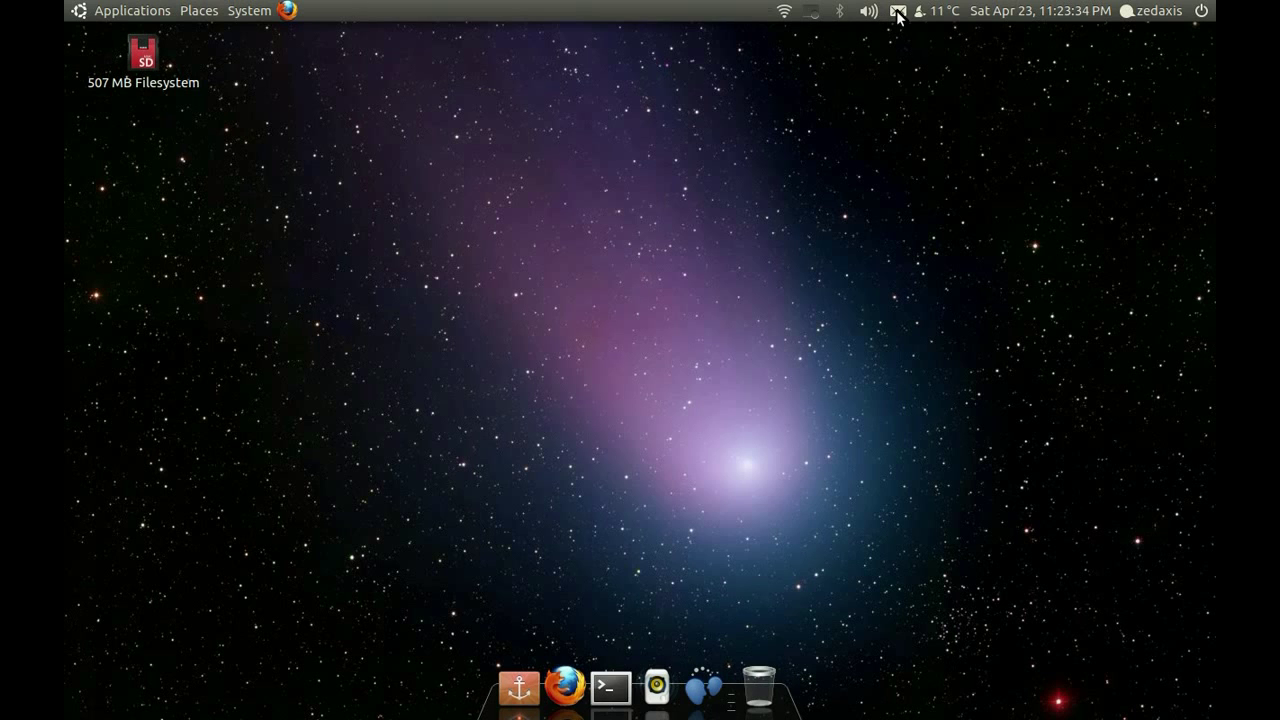
left_click(897, 15)
left_click(974, 151)
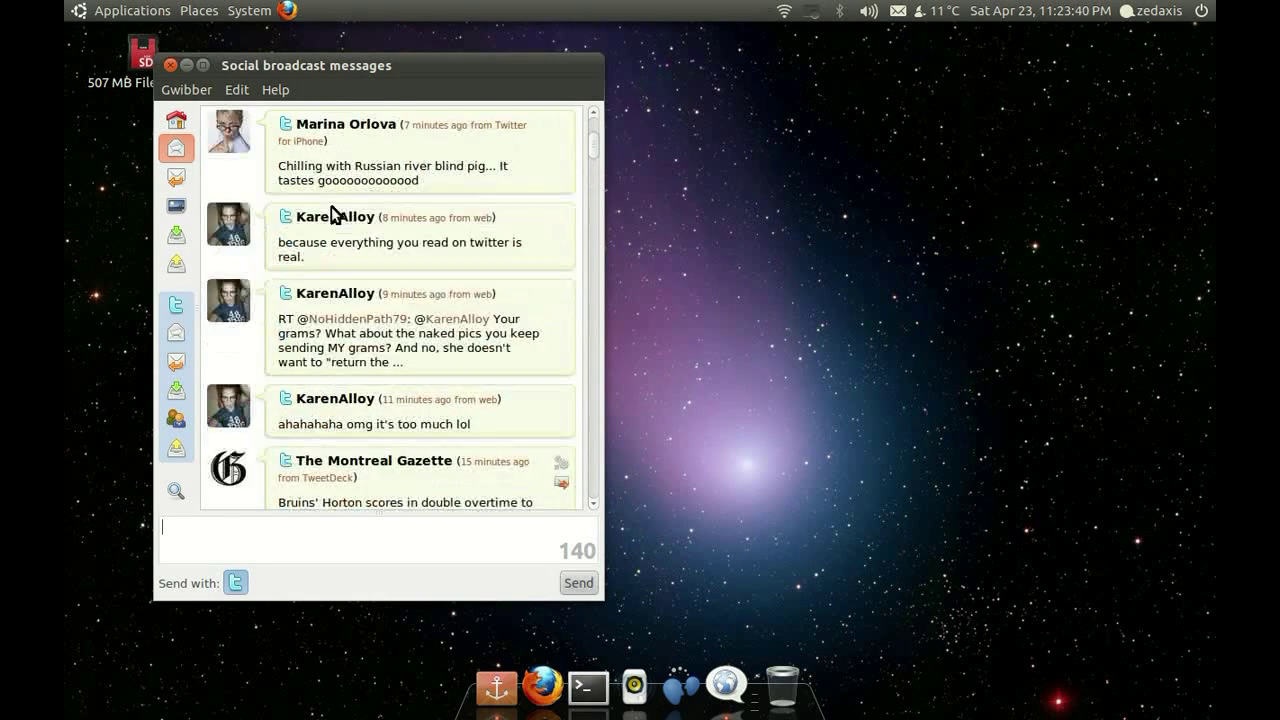
left_click(169, 64)
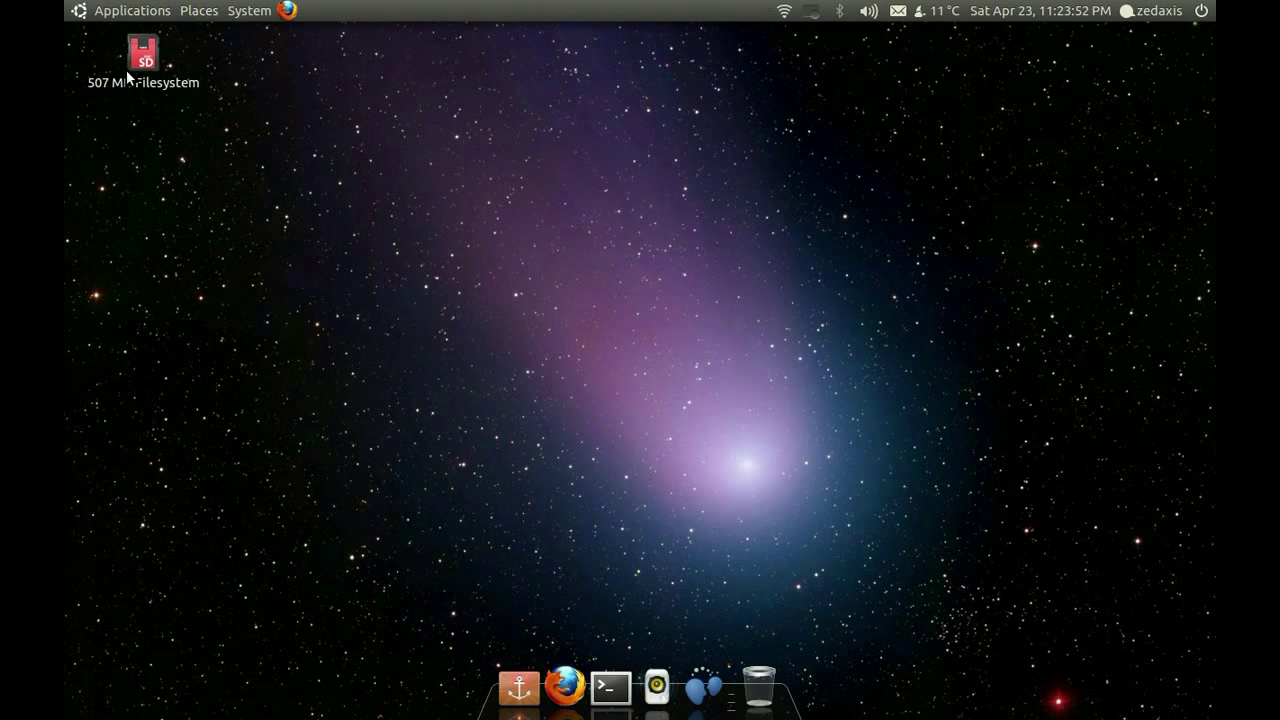
Open the Wi-Fi network menu and choose to connect to a hidden wireless network
right_click(225, 79)
left_click(737, 146)
mouse_move(788, 20)
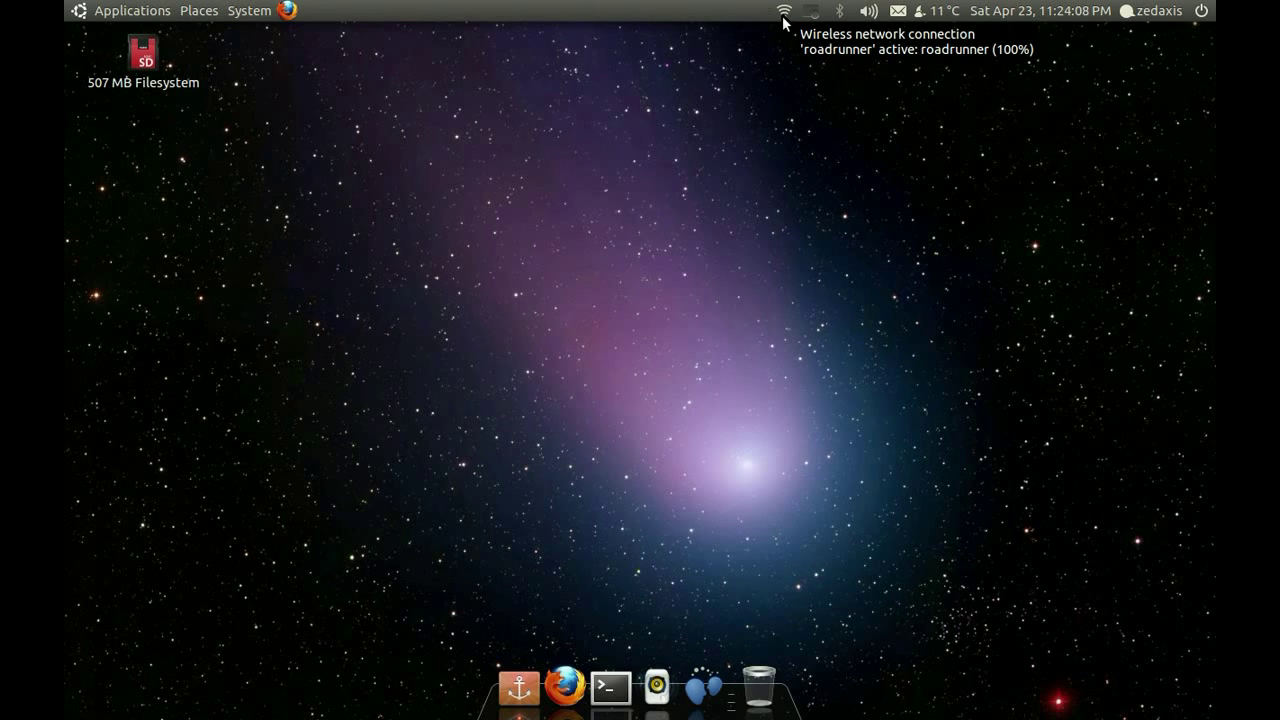
left_click(785, 14)
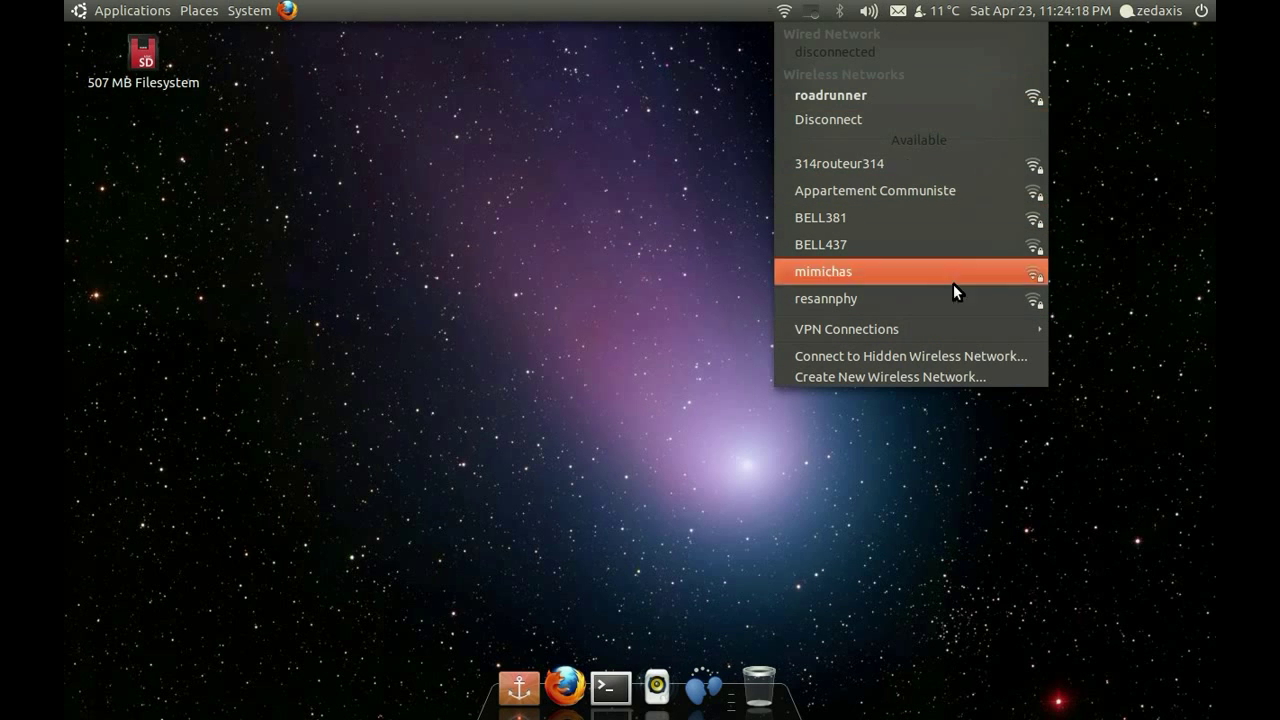
left_click(1013, 357)
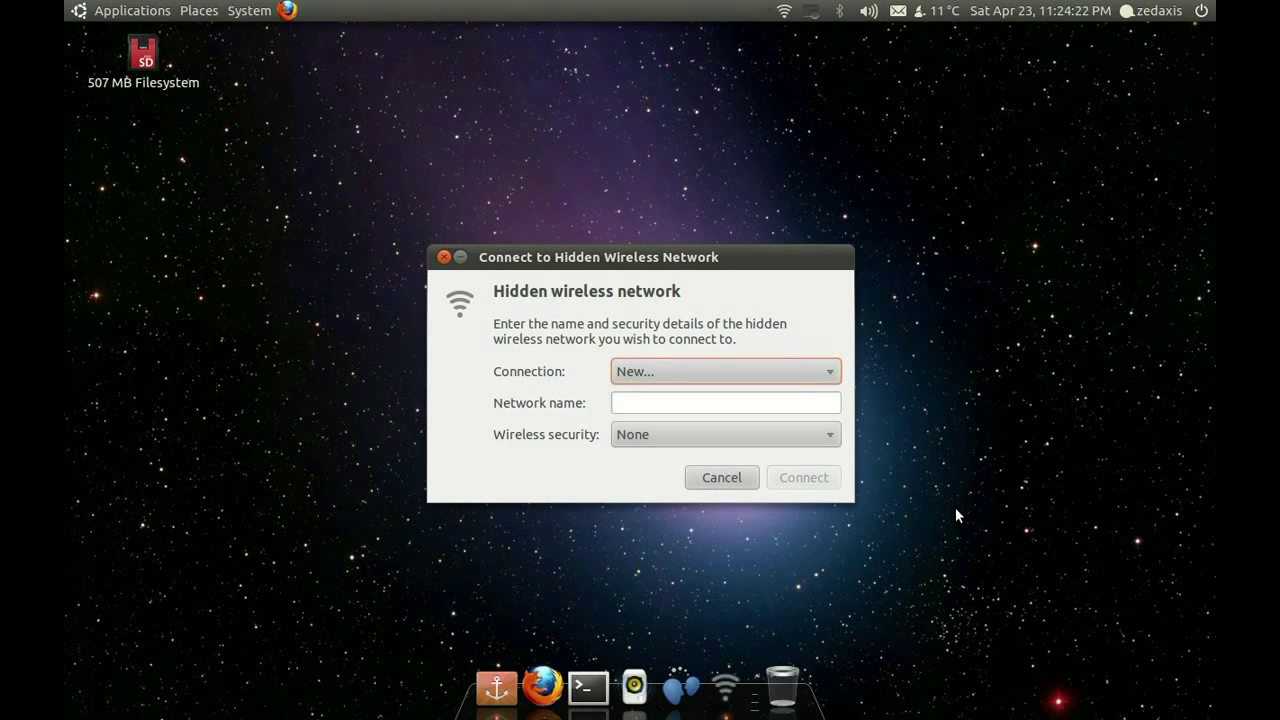
left_click(778, 378)
left_click(774, 374)
left_click(681, 403)
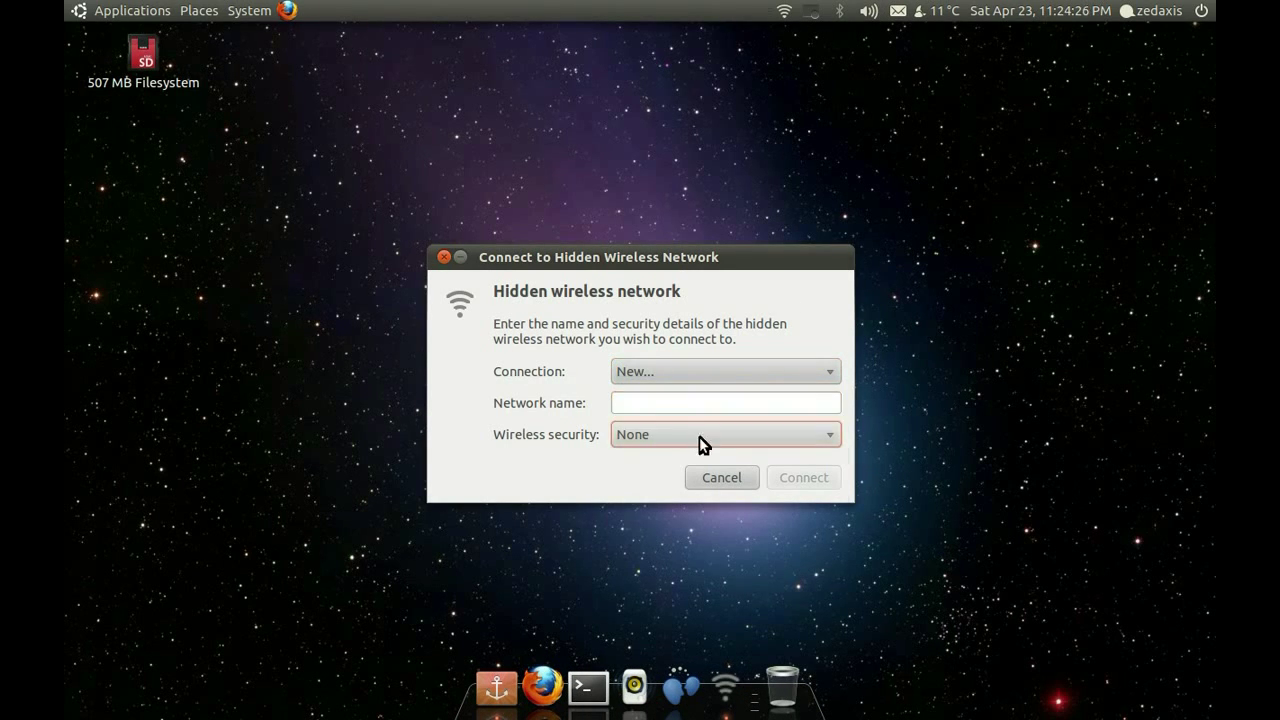
left_click(706, 436)
left_click(716, 458)
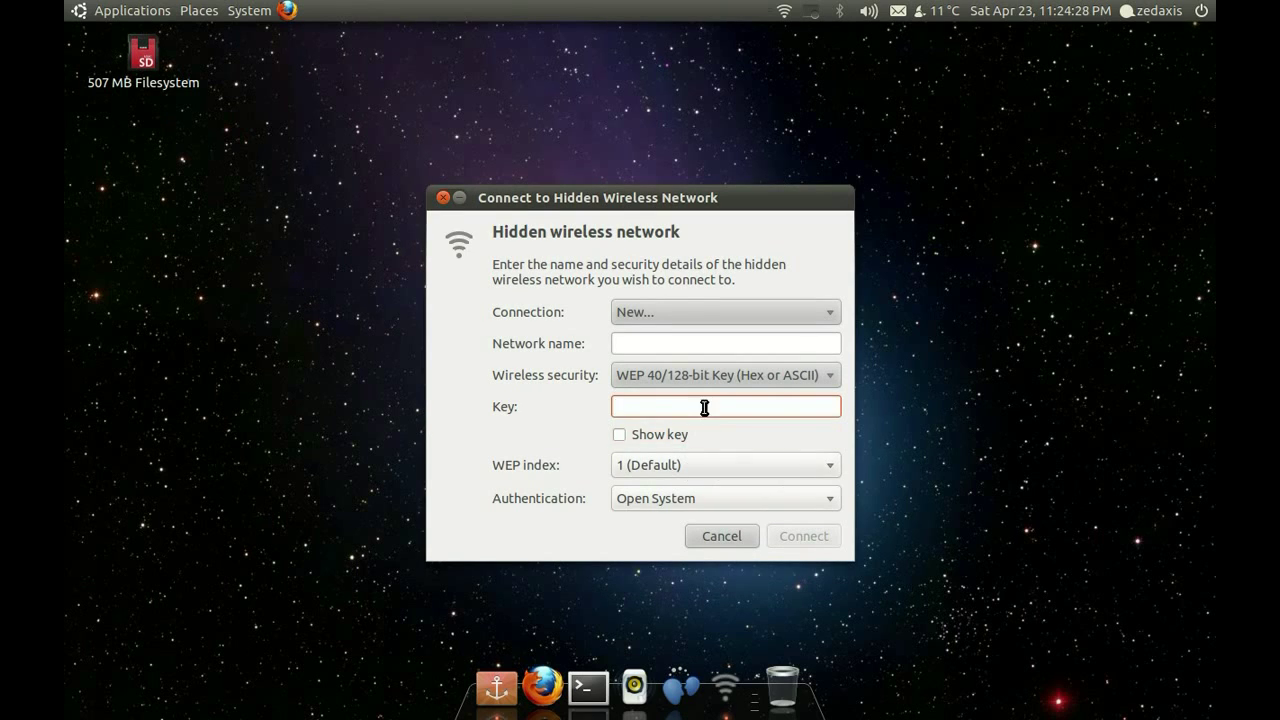
left_click(736, 378)
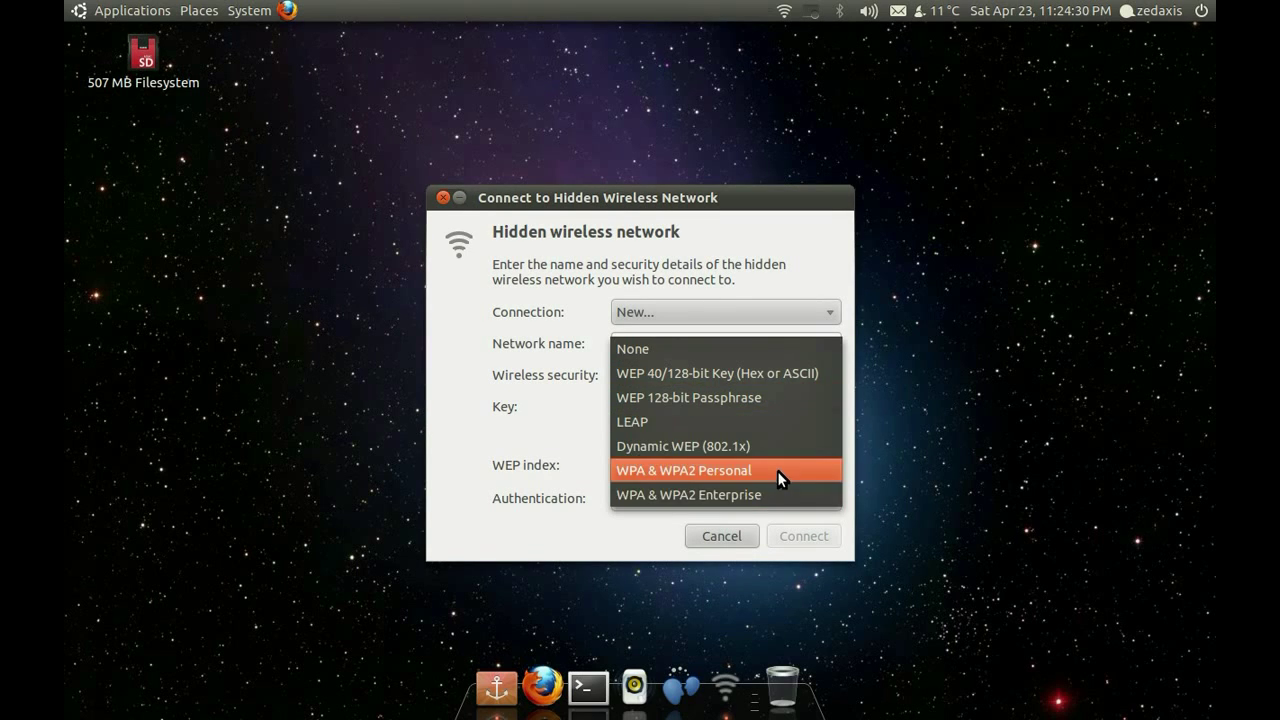
left_click(777, 470)
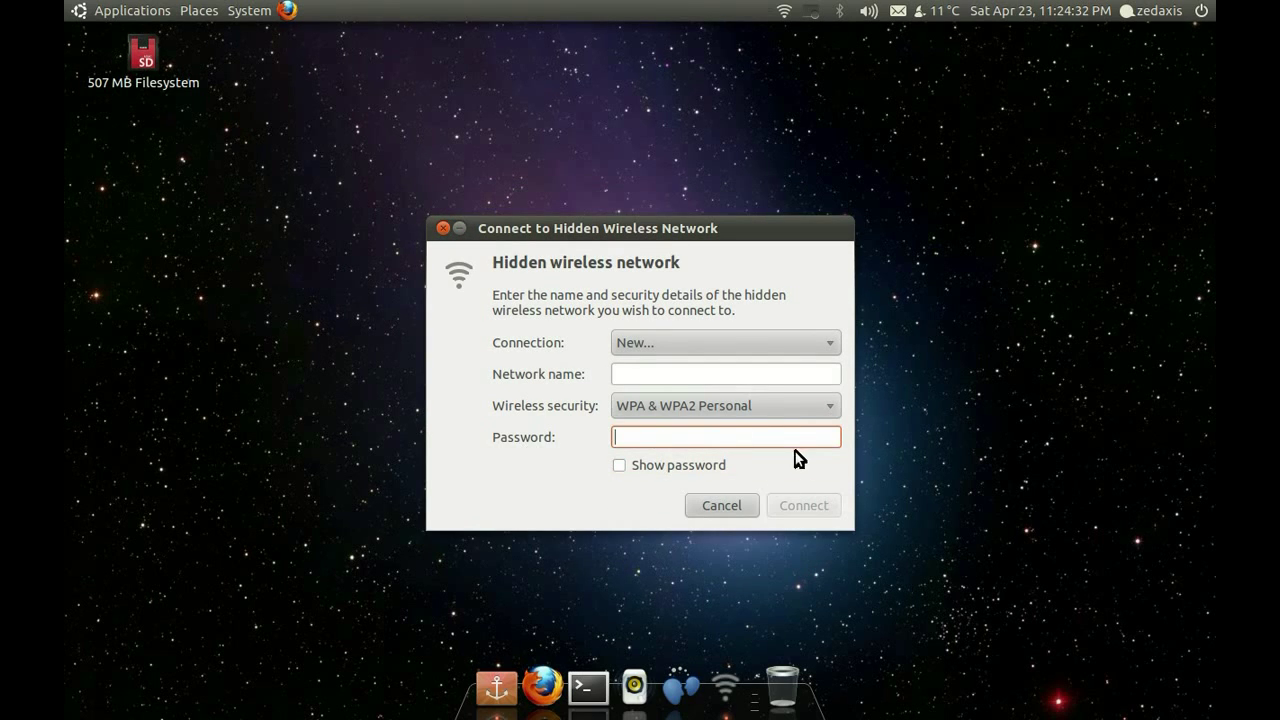
left_click(710, 512)
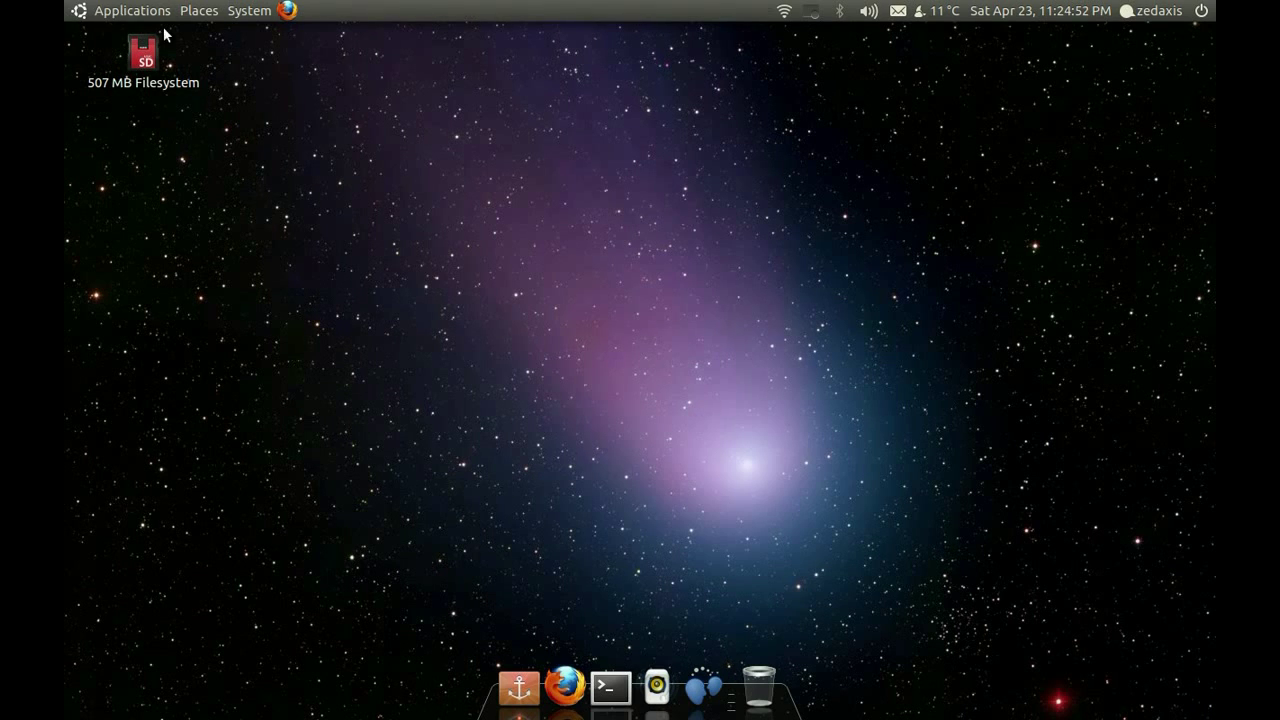
Launch Ubuntu Software Center from the Applications menu
left_click(133, 12)
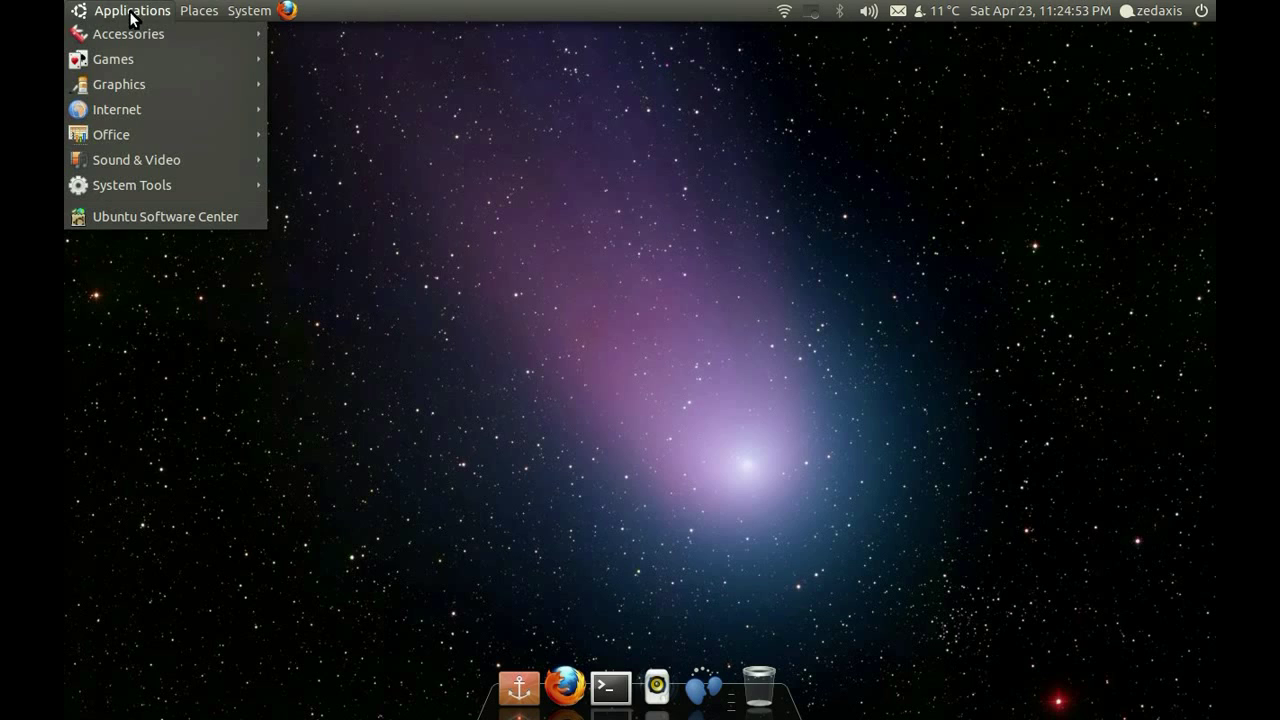
left_click(252, 217)
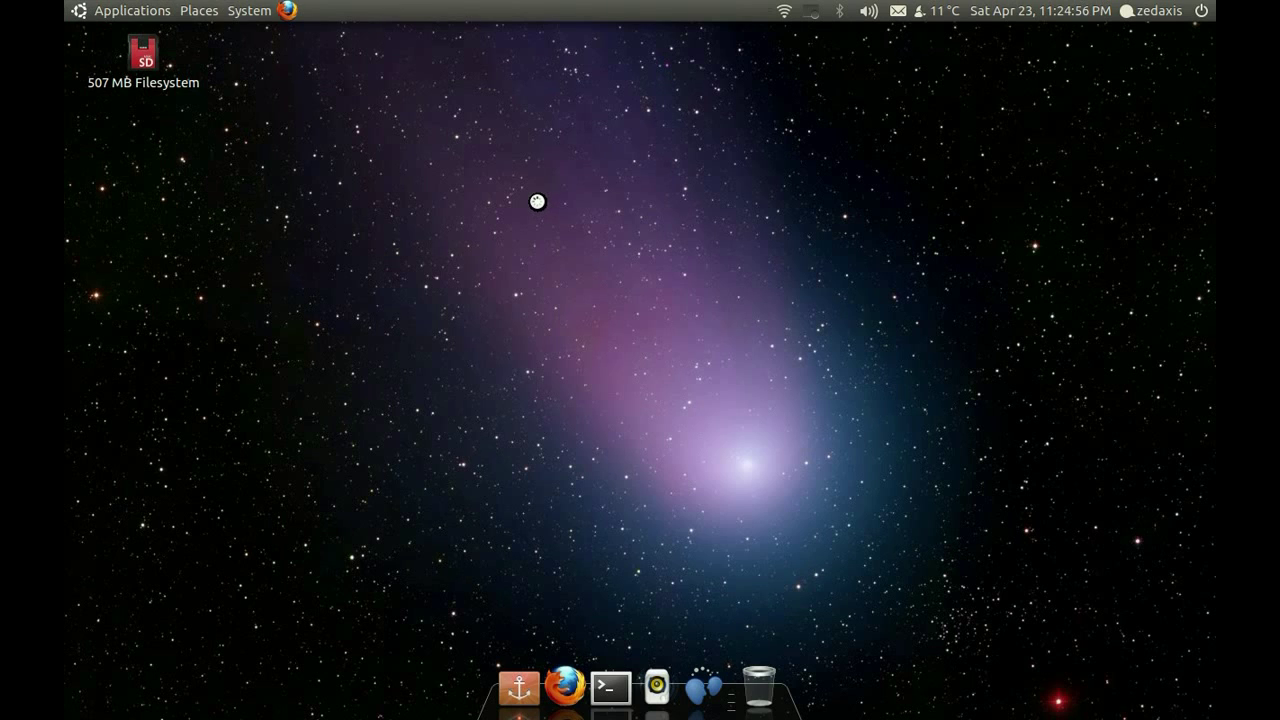